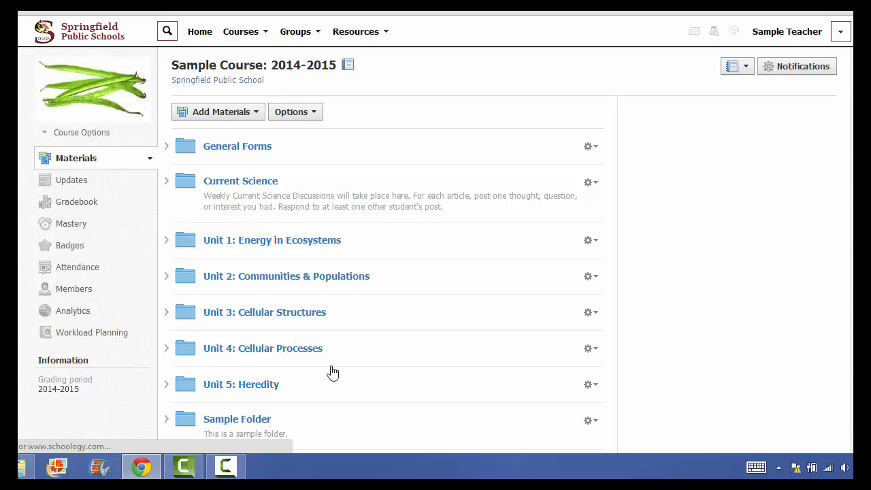
Step: Open the Sample Folder in the course materials
{"action": "scroll", "coordinate": [332, 368], "scroll_direction": "down", "scroll_amount": 3}
{"action": "left_click", "coordinate": [243, 307]}
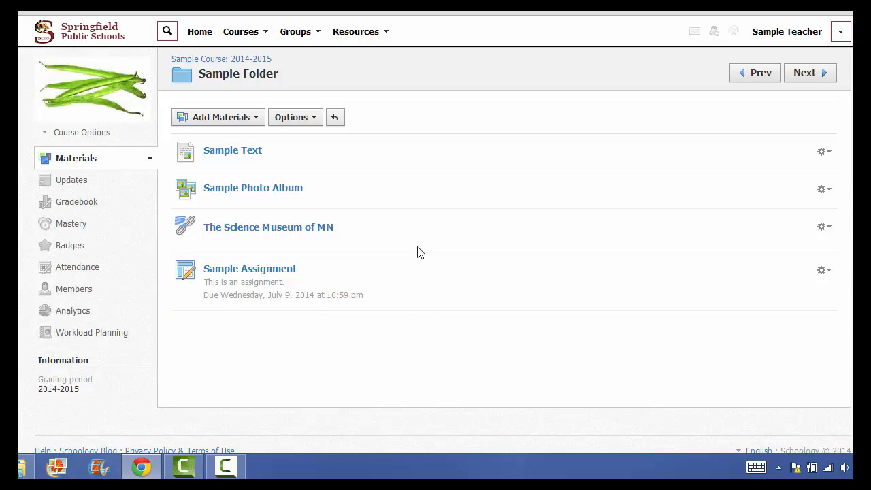
{"action": "mouse_move", "coordinate": [419, 210]}
{"action": "left_click", "coordinate": [414, 173]}
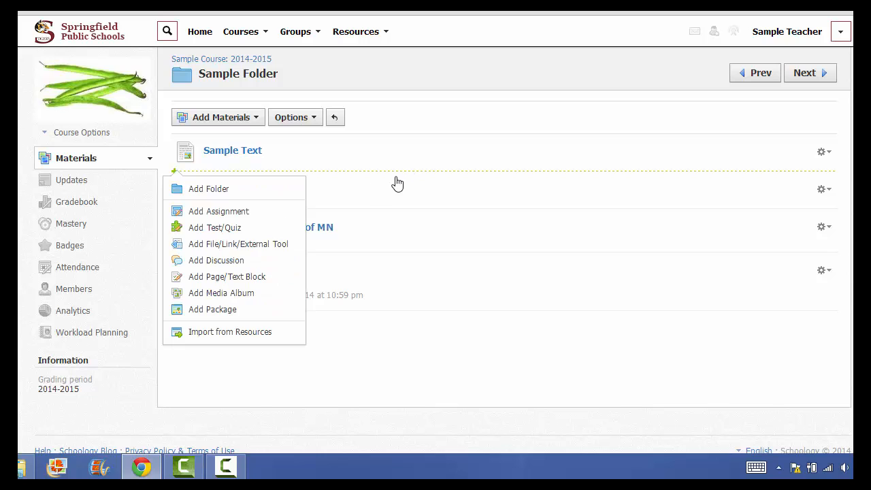
{"action": "left_click", "coordinate": [385, 390]}
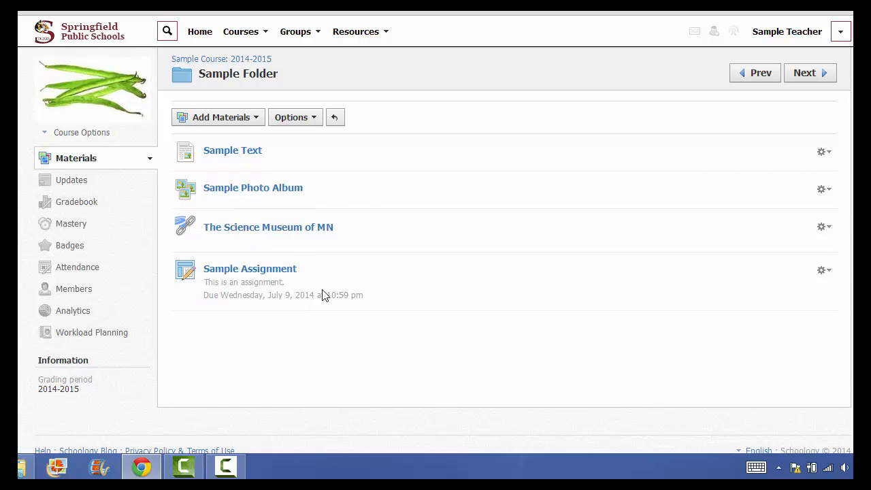
Step: Start a new test/quiz named "Sample Quiz" with due date 7/09/14 and a value of 20 points
{"action": "left_click", "coordinate": [225, 119]}
{"action": "left_click", "coordinate": [231, 178]}
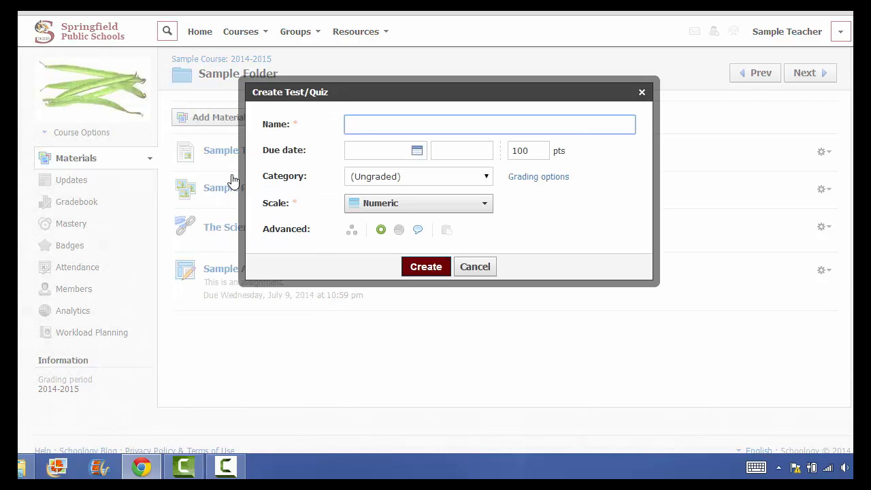
{"action": "type", "text": "Sample Quiz"}
{"action": "left_click", "coordinate": [418, 151]}
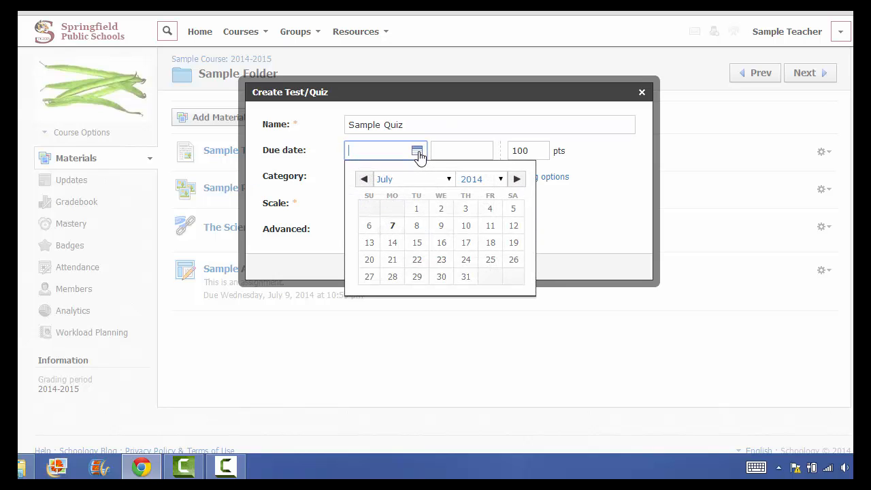
{"action": "left_click", "coordinate": [444, 227]}
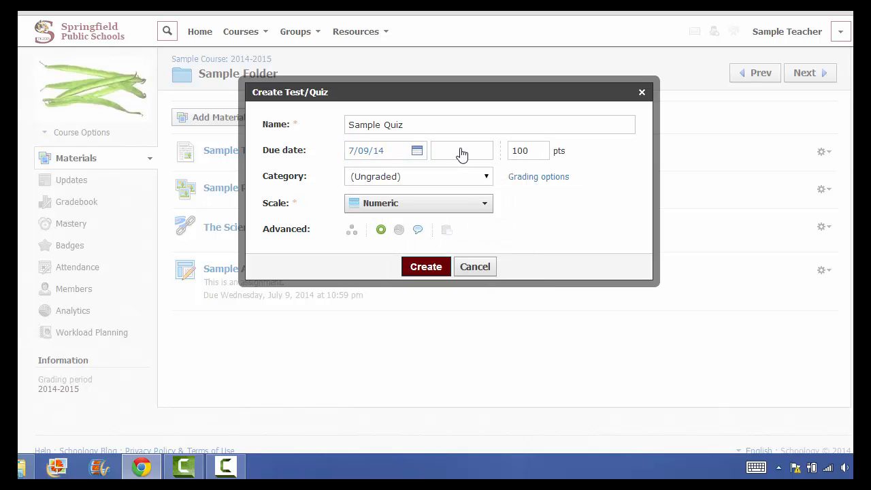
{"action": "left_click", "coordinate": [526, 150]}
{"action": "left_click_drag", "start_coordinate": [526, 151], "coordinate": [511, 150]}
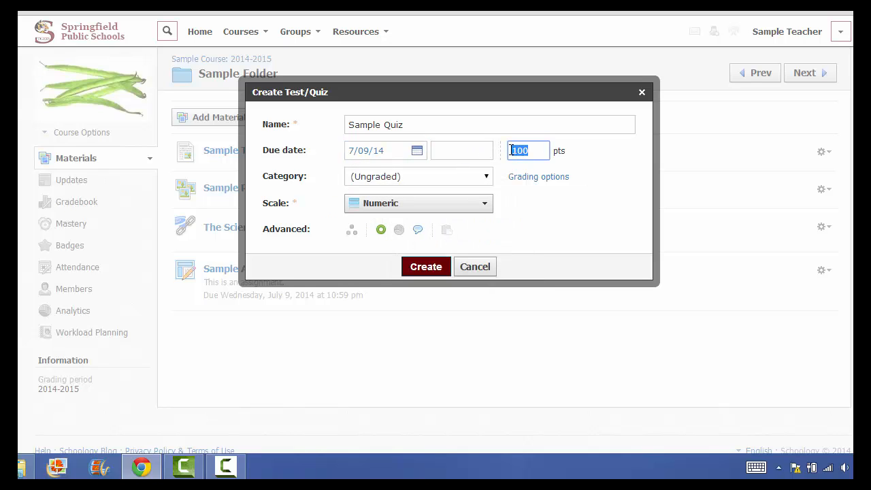
{"action": "type", "text": "20"}
Step: Assign the quiz to a new category named "Quizzes" and create it with the Numeric scale
{"action": "left_click", "coordinate": [486, 177]}
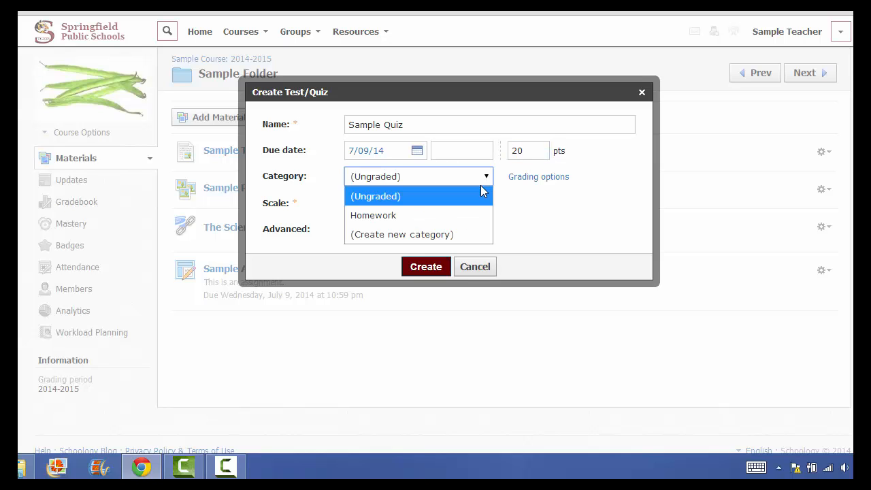
{"action": "left_click", "coordinate": [447, 236]}
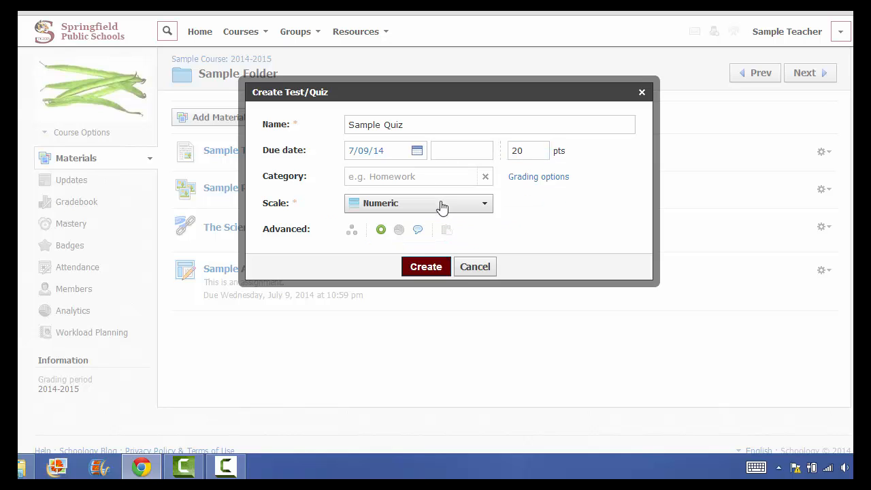
{"action": "left_click", "coordinate": [436, 177]}
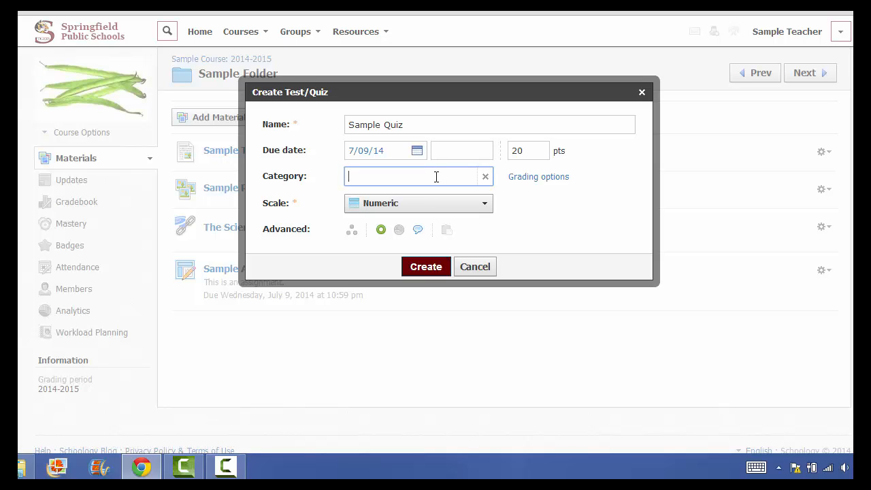
{"action": "type", "text": "Quizzes"}
{"action": "left_click", "coordinate": [458, 208]}
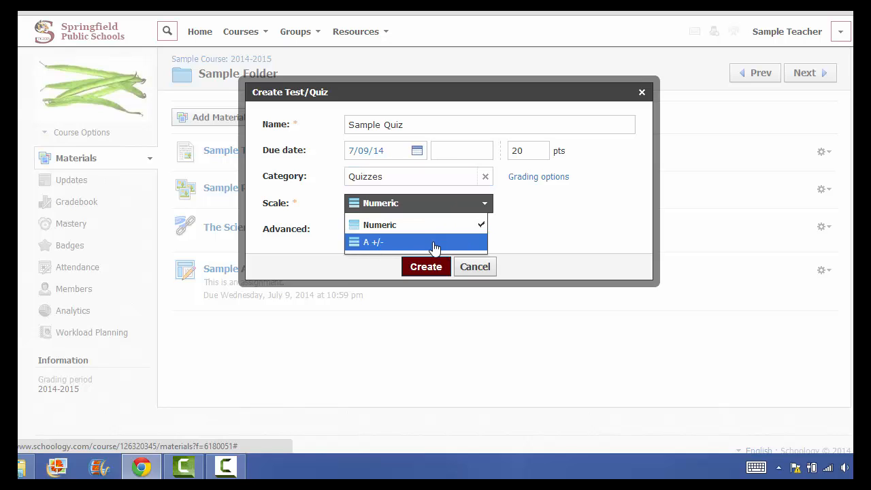
{"action": "left_click", "coordinate": [552, 219]}
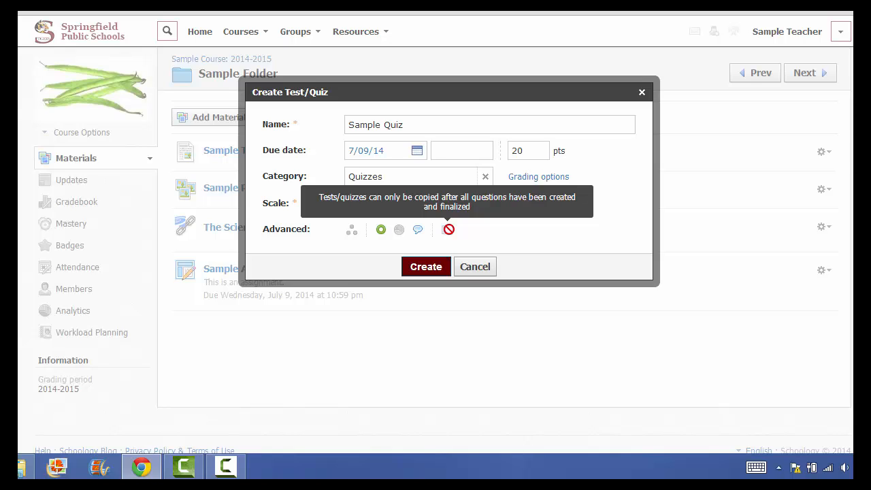
{"action": "left_click", "coordinate": [418, 269]}
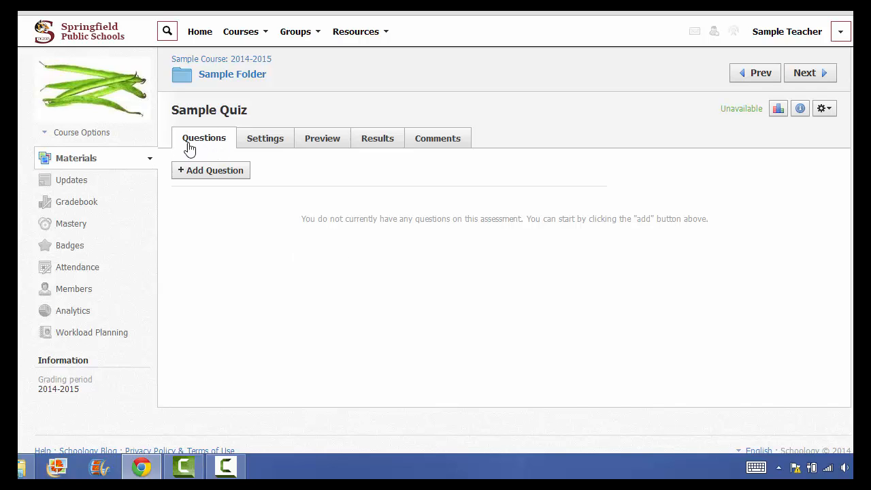
Step: Open the quiz settings and examine the instructions editor and the availability choices
{"action": "left_click", "coordinate": [264, 145]}
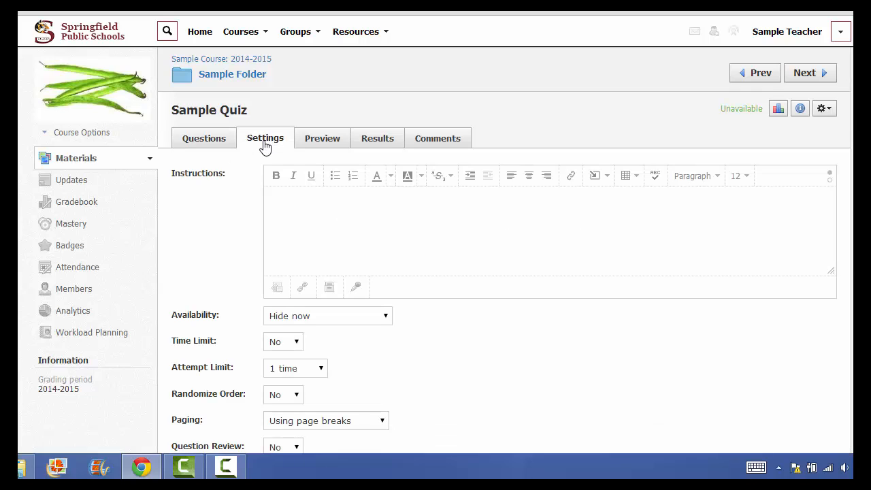
{"action": "left_click", "coordinate": [303, 198]}
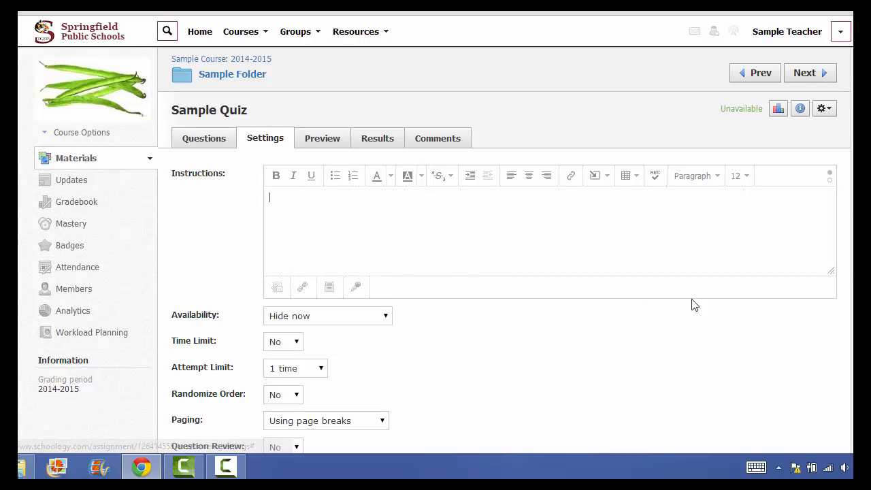
{"action": "scroll", "coordinate": [492, 155], "scroll_direction": "down", "scroll_amount": 3}
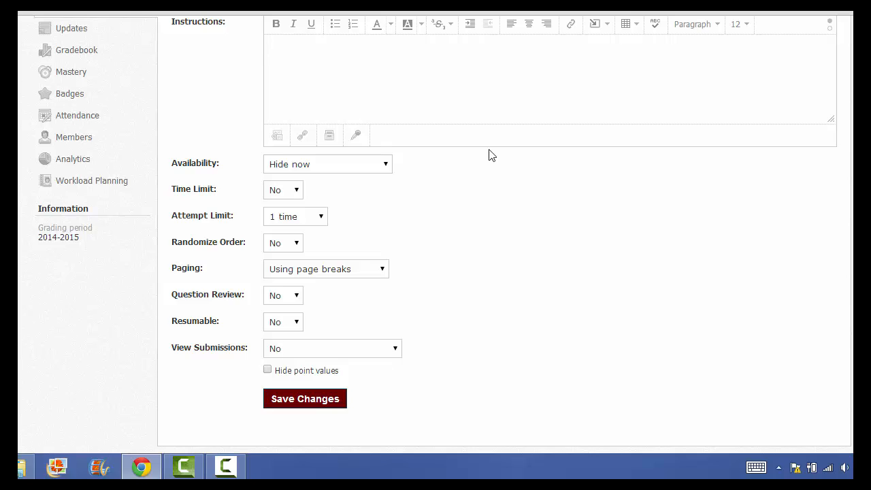
{"action": "left_click", "coordinate": [386, 168]}
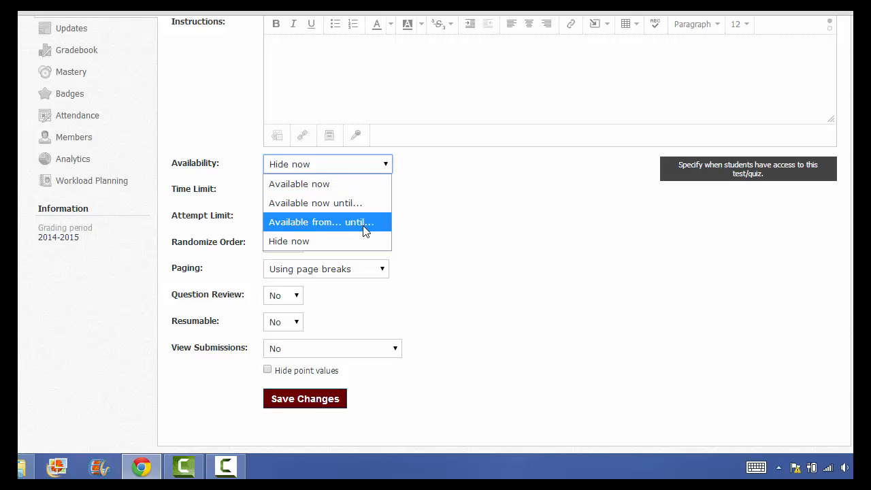
{"action": "left_click", "coordinate": [474, 213]}
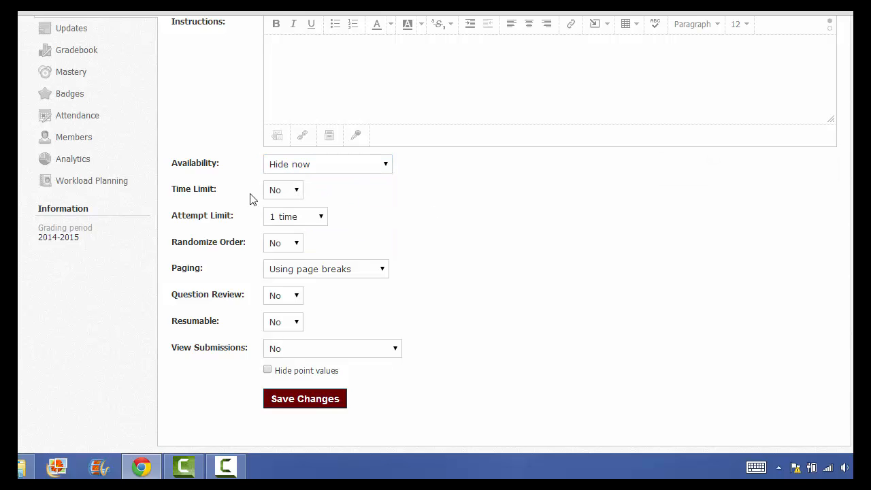
Step: Try enabling the quiz's time limit and set it back to No
{"action": "left_click", "coordinate": [293, 191]}
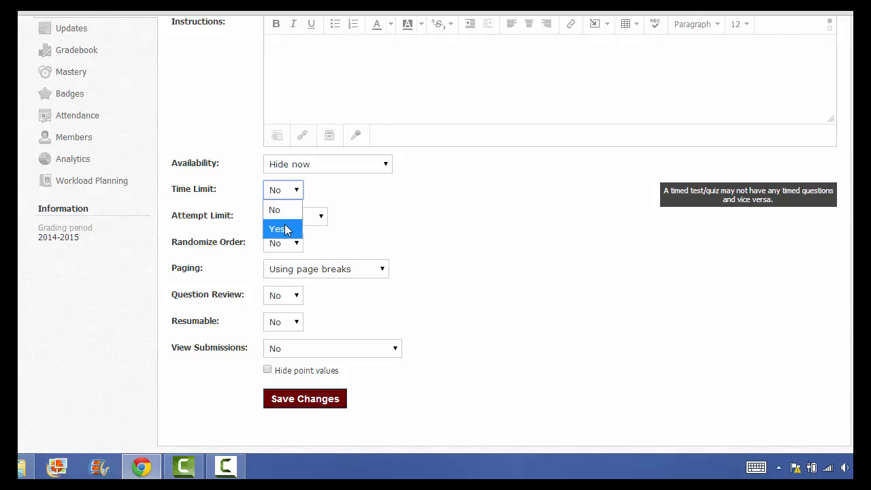
{"action": "left_click", "coordinate": [286, 229]}
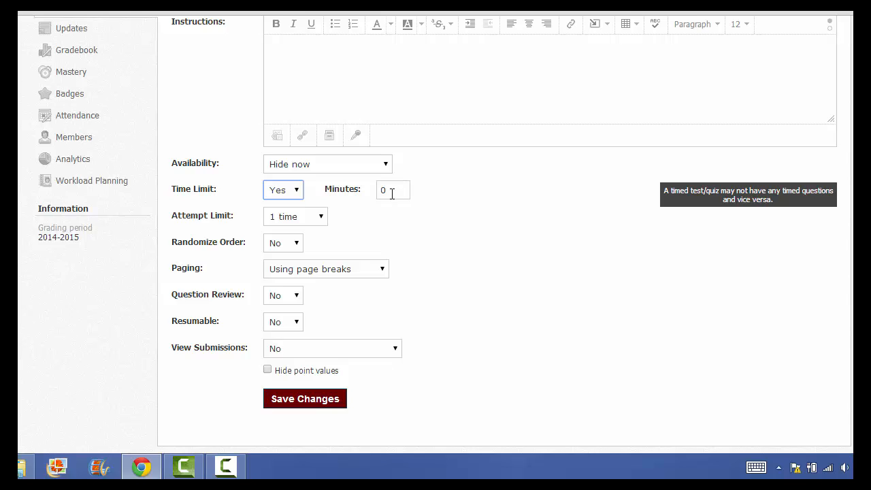
{"action": "left_click", "coordinate": [299, 192]}
{"action": "left_click", "coordinate": [293, 215]}
Step: Examine the choices for attempt limit, randomize order, paging, question review, resumable and view submissions
{"action": "left_click", "coordinate": [320, 218]}
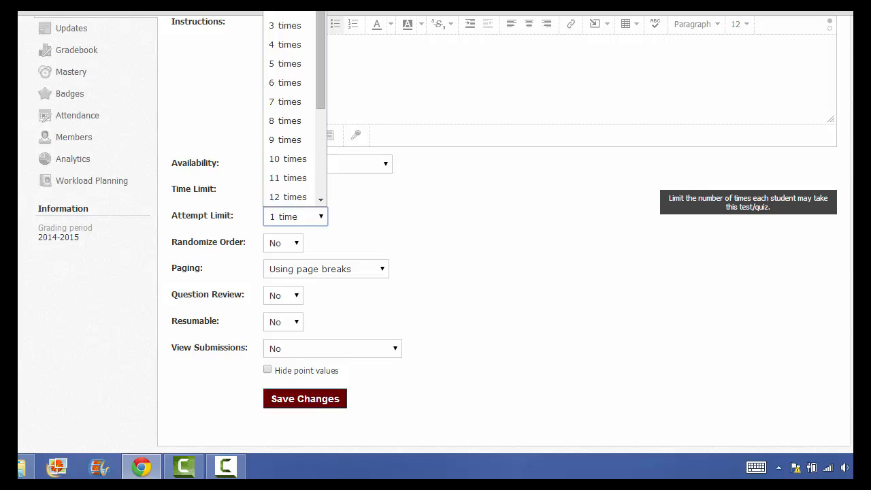
{"action": "left_click", "coordinate": [482, 227]}
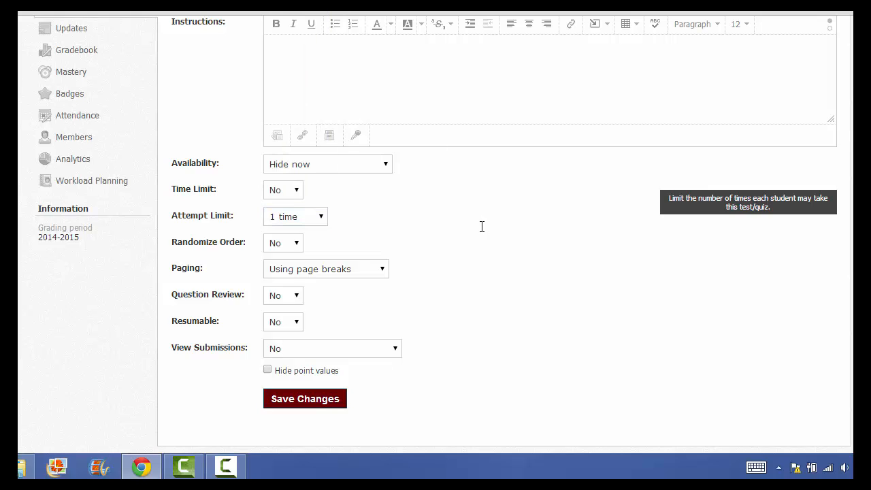
{"action": "left_click", "coordinate": [297, 247]}
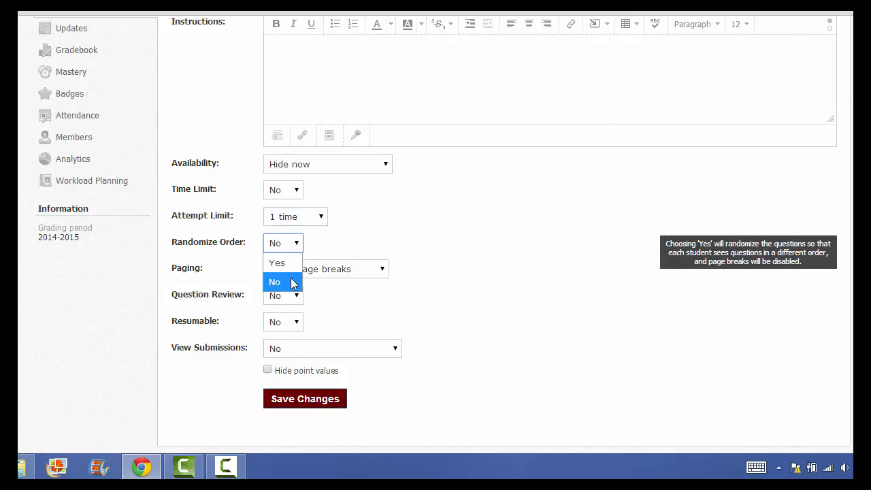
{"action": "left_click", "coordinate": [285, 247]}
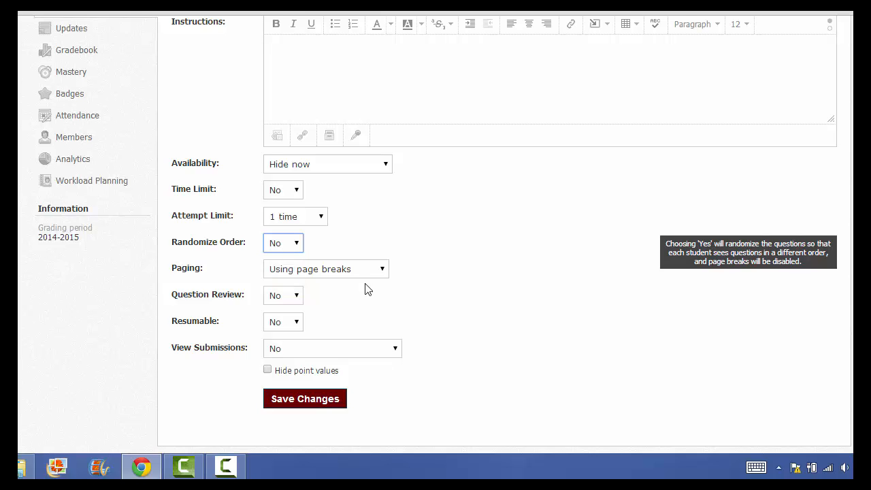
{"action": "left_click", "coordinate": [383, 272]}
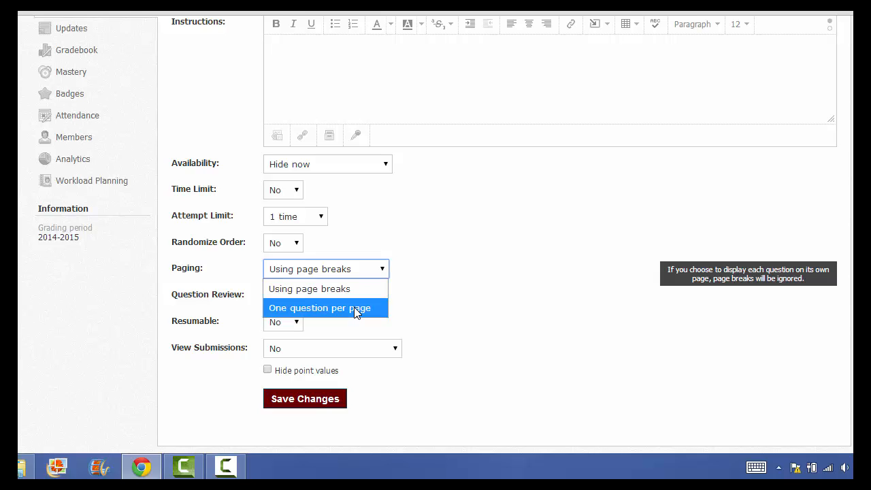
{"action": "left_click", "coordinate": [474, 267]}
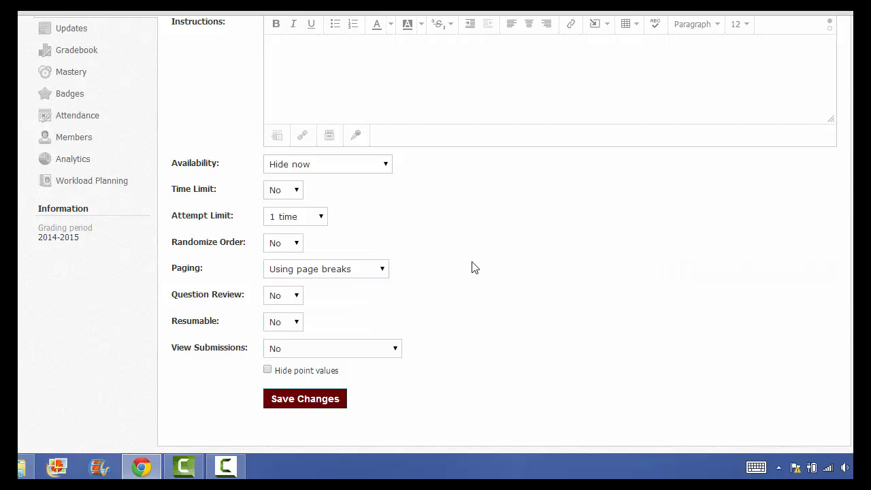
{"action": "left_click", "coordinate": [298, 300]}
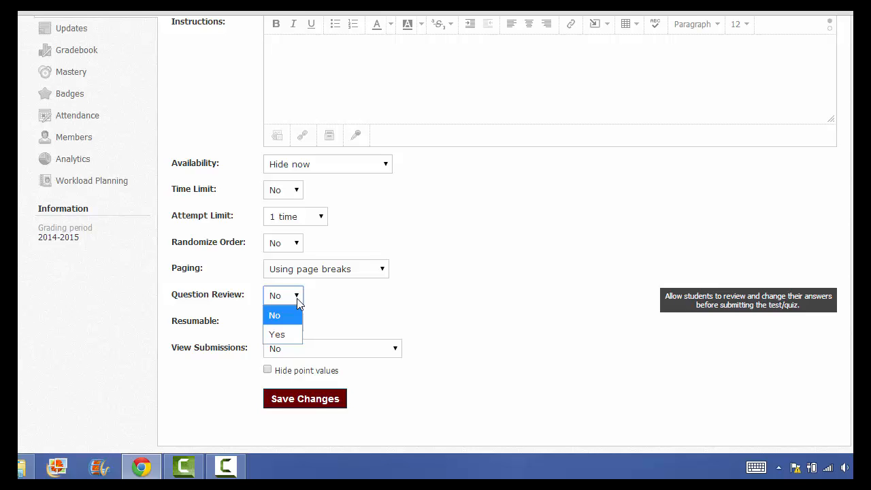
{"action": "left_click", "coordinate": [335, 309]}
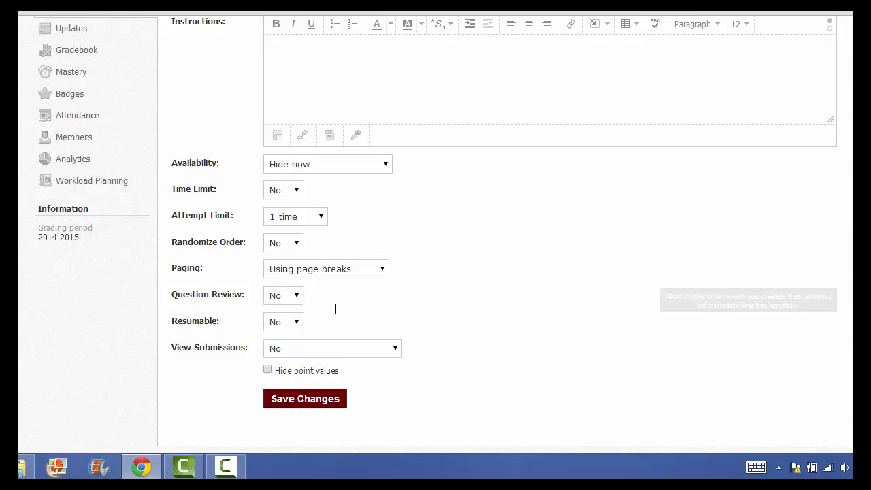
{"action": "left_click", "coordinate": [297, 323]}
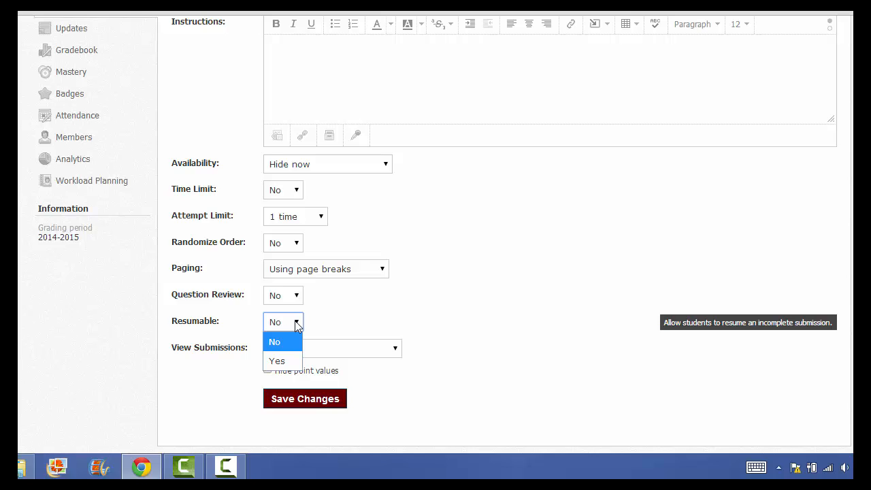
{"action": "left_click", "coordinate": [348, 320]}
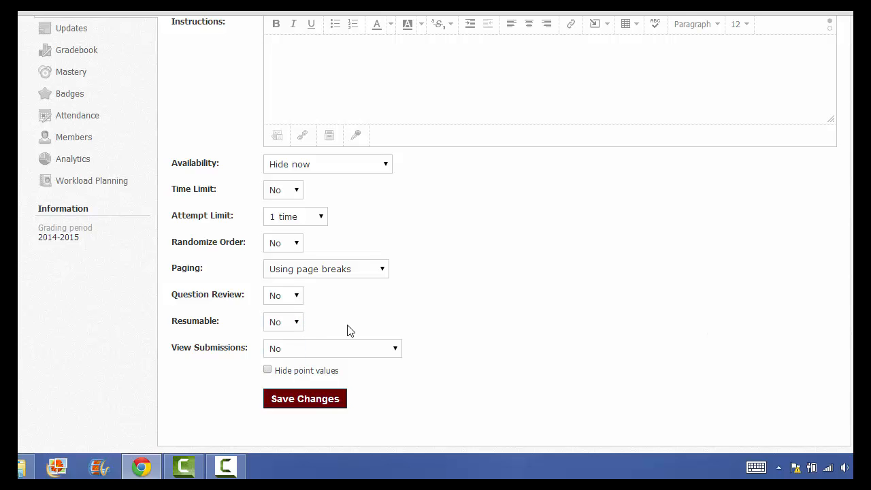
{"action": "left_click", "coordinate": [395, 349]}
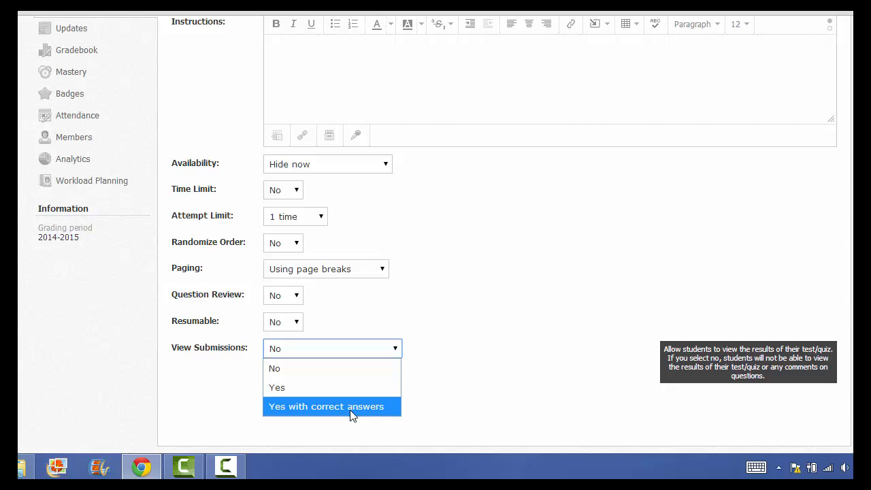
{"action": "left_click", "coordinate": [479, 383]}
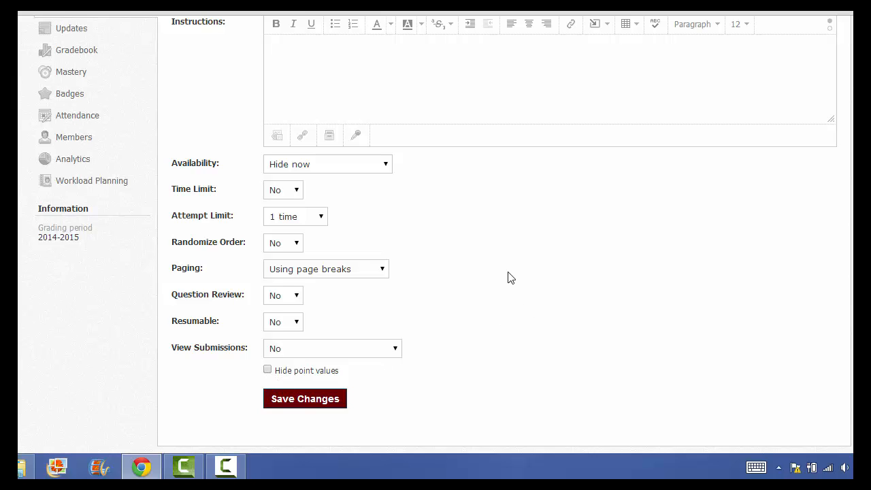
Step: Add a True/False question to the quiz with the text "The sky is blue."
{"action": "scroll", "coordinate": [511, 277], "scroll_direction": "up", "scroll_amount": 3}
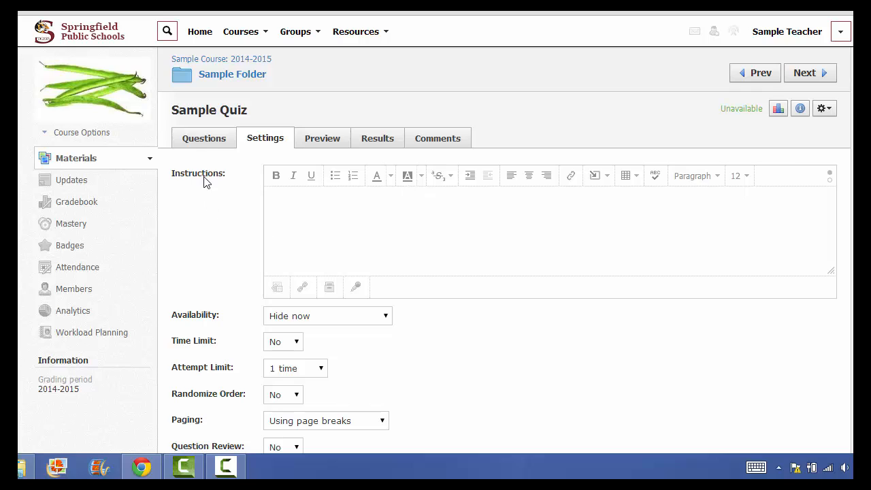
{"action": "left_click", "coordinate": [211, 140]}
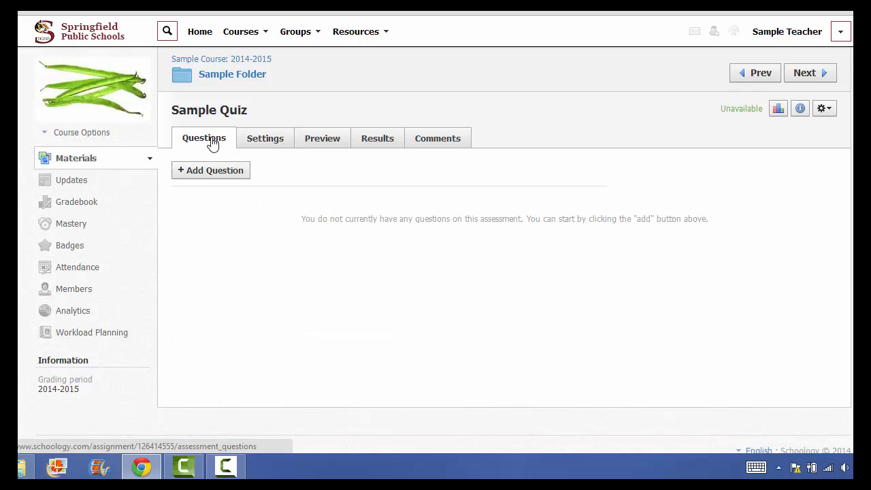
{"action": "left_click", "coordinate": [228, 176]}
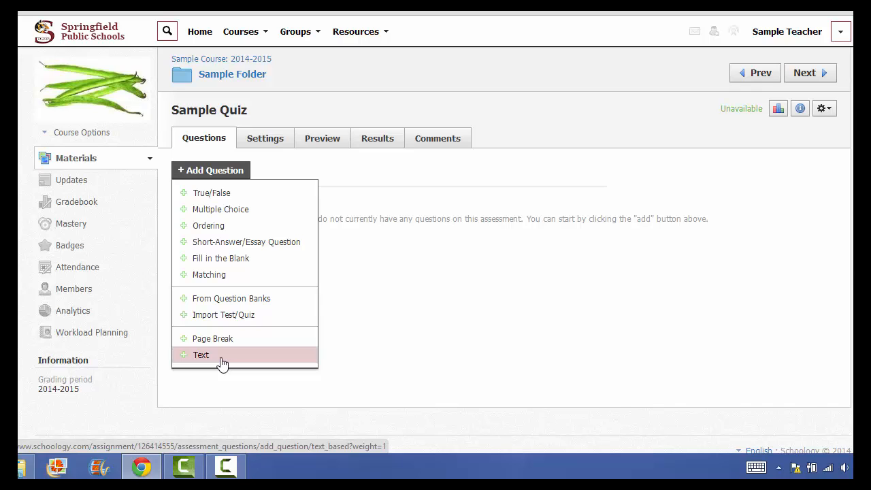
{"action": "left_click", "coordinate": [219, 196]}
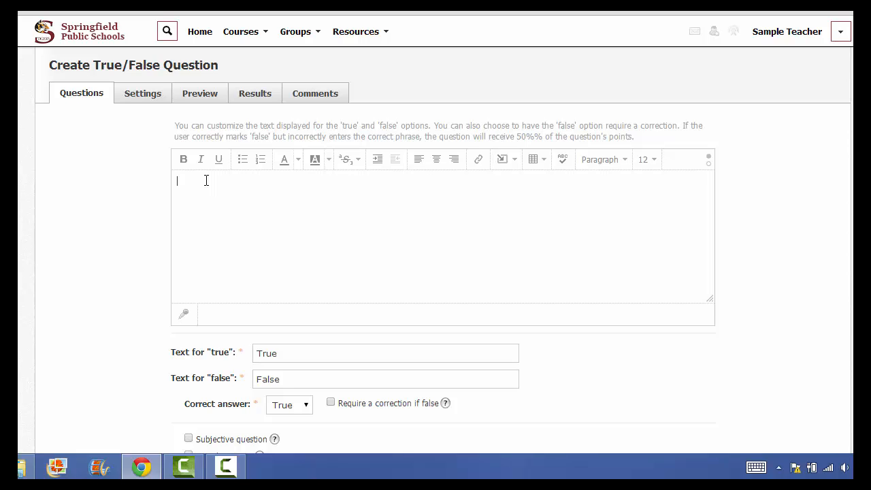
{"action": "type", "text": "The sky is blue."}
Step: Try relabelling the question's true option as "Correct" and set its text back to "True"
{"action": "scroll", "coordinate": [451, 257], "scroll_direction": "down", "scroll_amount": 1}
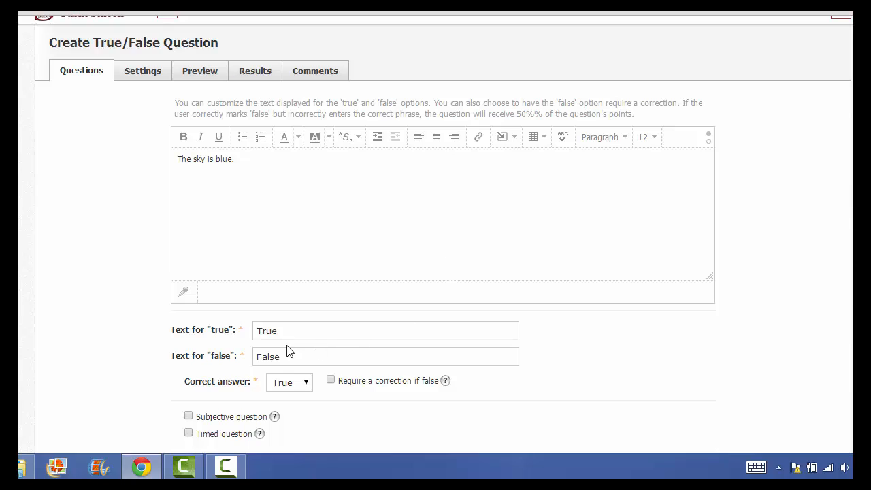
{"action": "left_click_drag", "start_coordinate": [287, 333], "coordinate": [243, 334]}
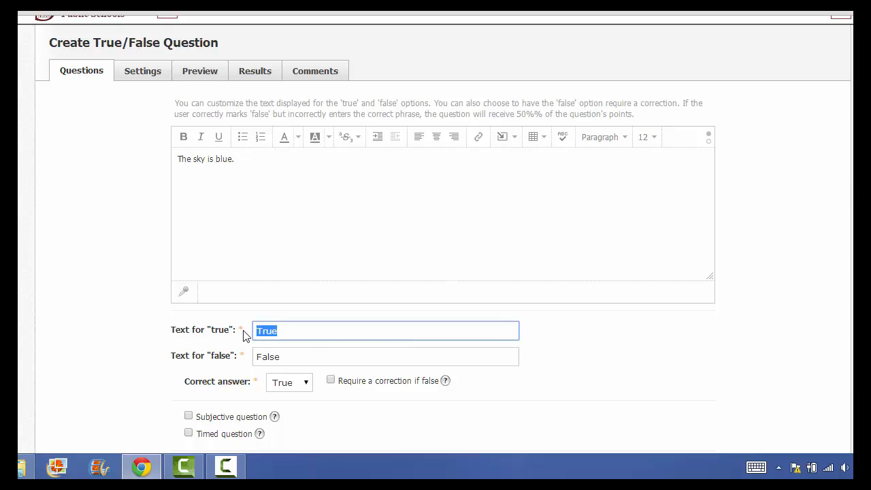
{"action": "key", "text": "BackSpace"}
{"action": "type", "text": "T"}
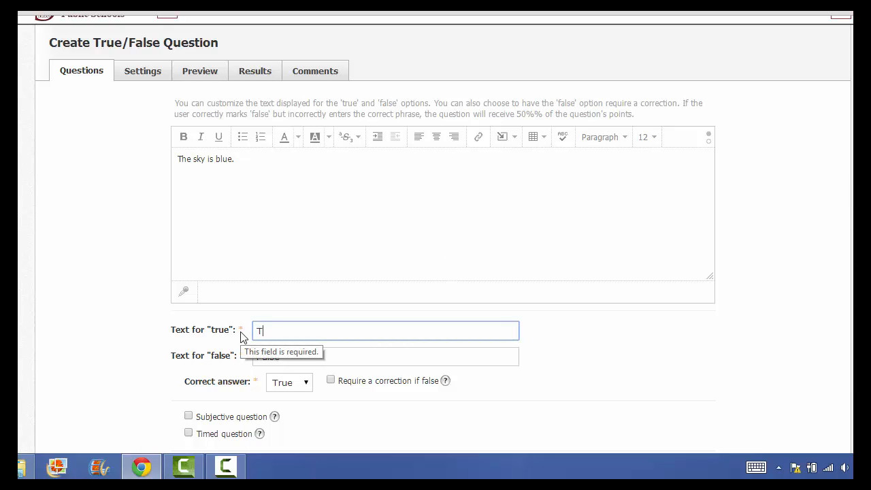
{"action": "type", "text": "rue"}
{"action": "left_click_drag", "start_coordinate": [282, 333], "coordinate": [239, 333]}
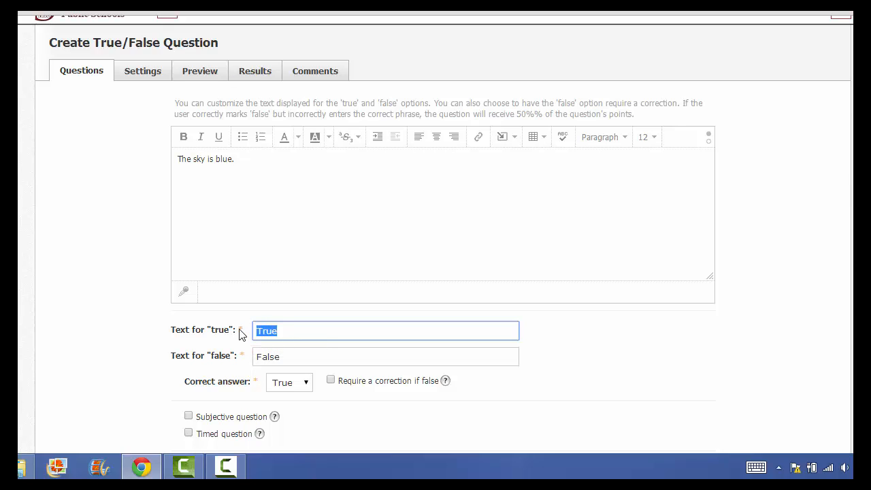
{"action": "type", "text": "Correct"}
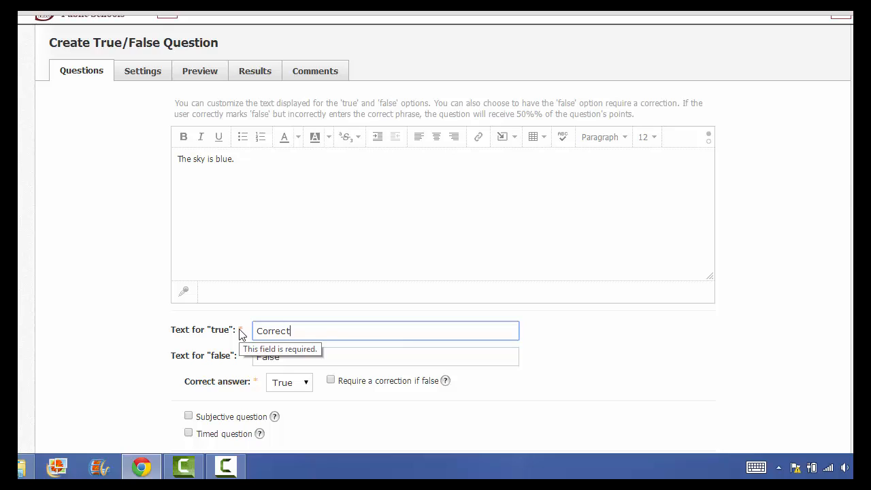
{"action": "left_click_drag", "start_coordinate": [307, 333], "coordinate": [238, 341]}
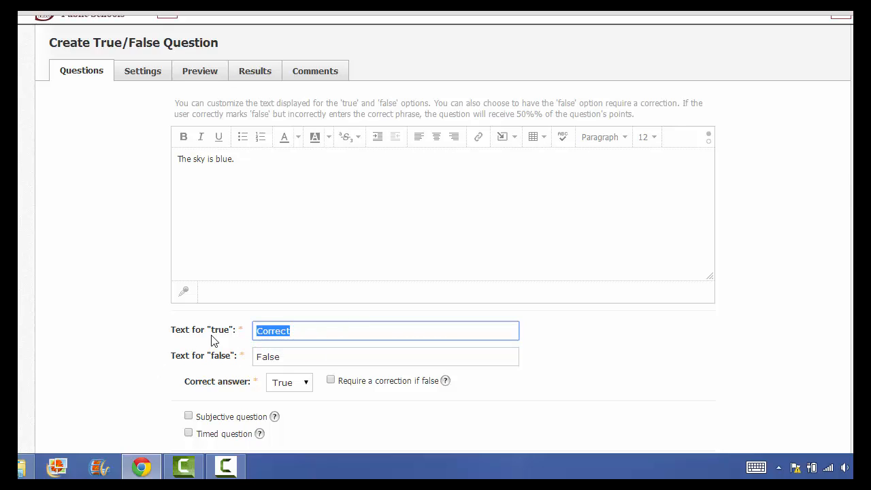
{"action": "type", "text": "Ture"}
{"action": "key", "text": "BackSpace"}
{"action": "key", "text": "BackSpace"}
{"action": "key", "text": "BackSpace"}
{"action": "type", "text": "rue"}
Step: Choose True as the correct answer and require a correction if false
{"action": "left_click", "coordinate": [307, 384]}
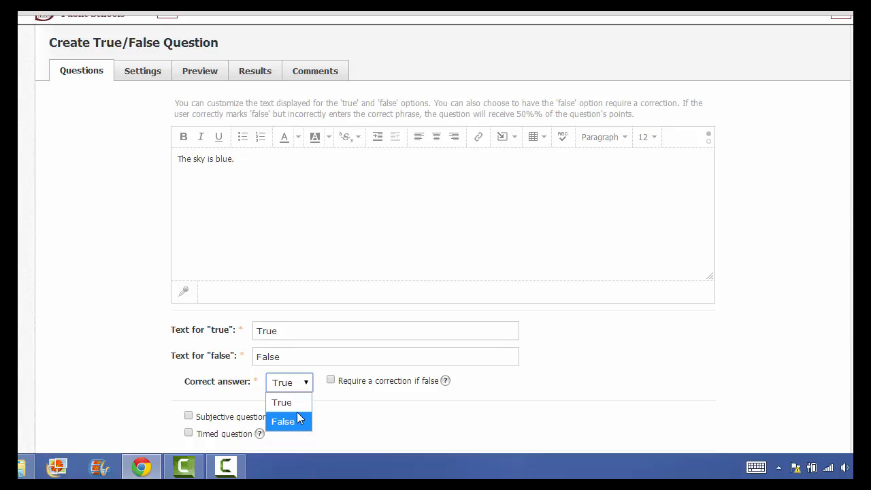
{"action": "left_click", "coordinate": [297, 401]}
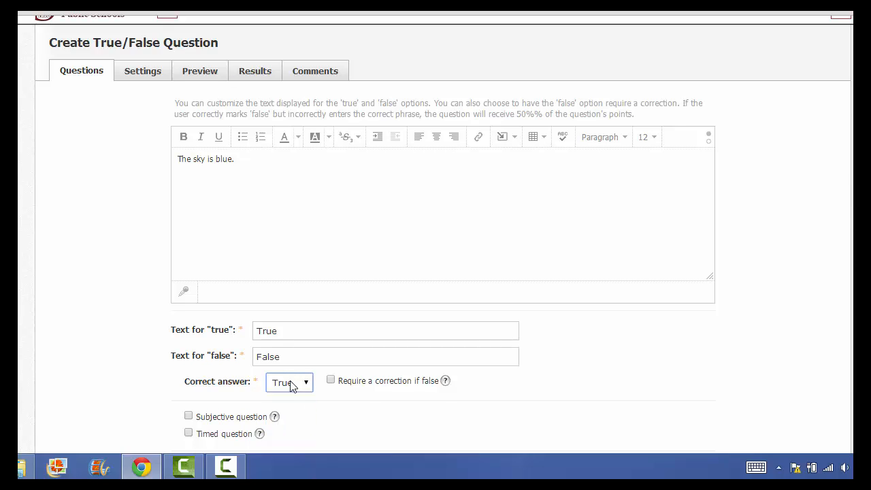
{"action": "left_click", "coordinate": [332, 380]}
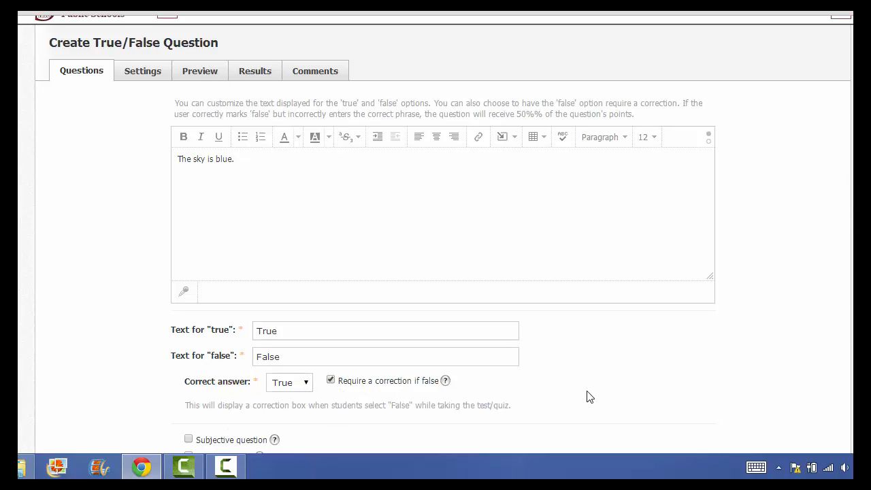
Step: Set the True/False question's point value to 1 and create the question
{"action": "scroll", "coordinate": [590, 396], "scroll_direction": "down", "scroll_amount": 3}
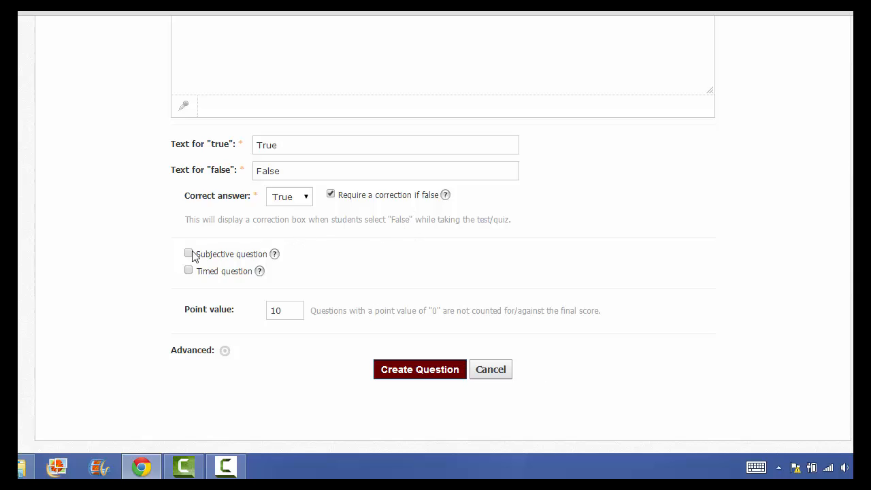
{"action": "mouse_move", "coordinate": [274, 256]}
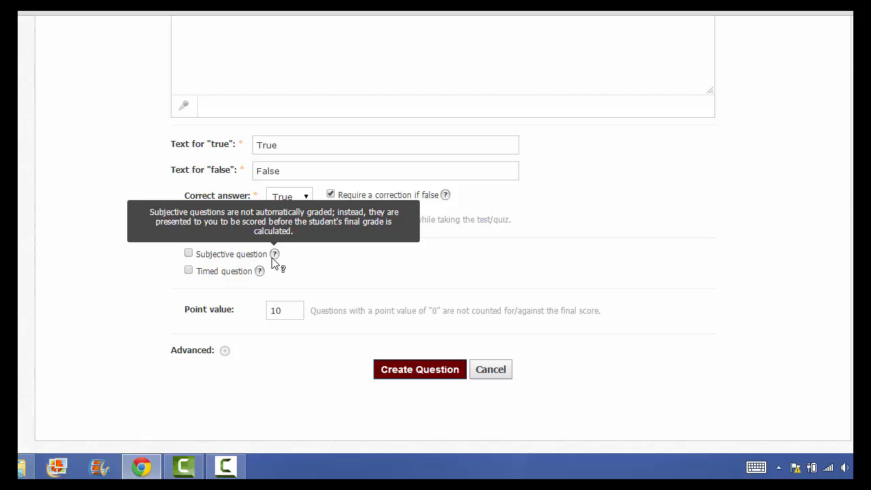
{"action": "mouse_move", "coordinate": [260, 275]}
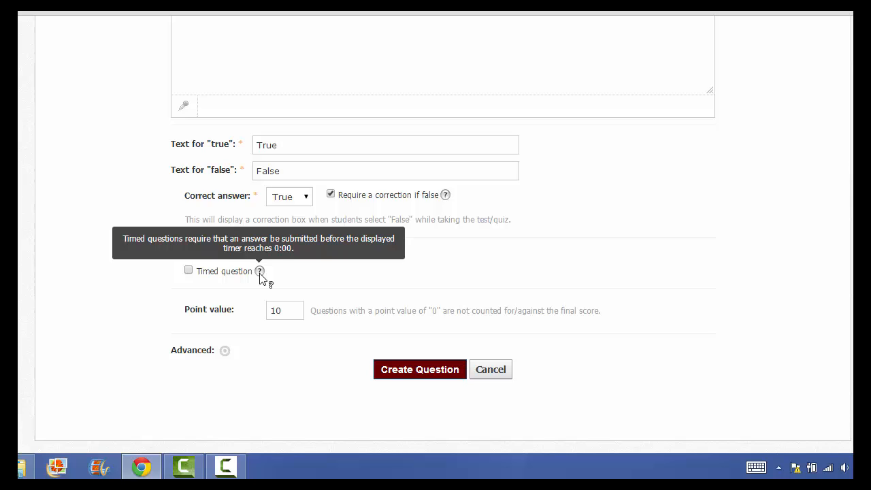
{"action": "left_click_drag", "start_coordinate": [284, 311], "coordinate": [265, 311]}
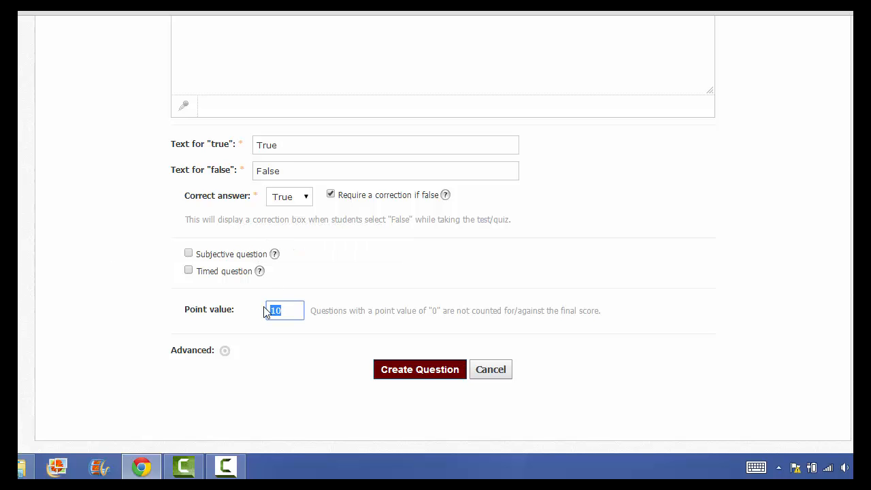
{"action": "type", "text": "1"}
{"action": "left_click", "coordinate": [251, 373]}
{"action": "left_click", "coordinate": [420, 371]}
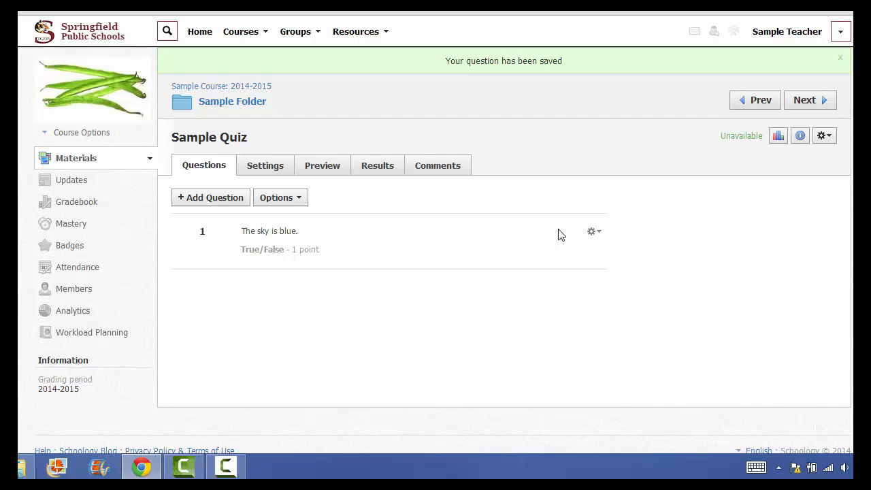
Step: Start a multiple choice question with the text "What color is the sky?"
{"action": "left_click", "coordinate": [593, 232]}
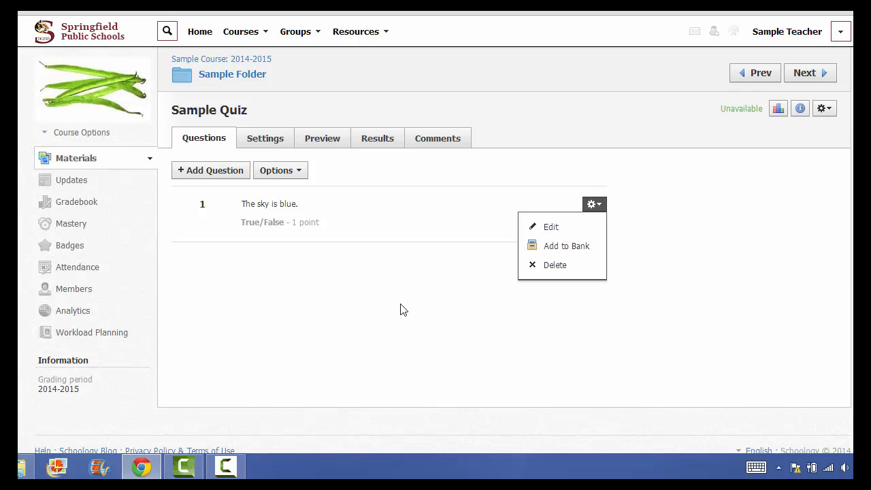
{"action": "left_click", "coordinate": [215, 171]}
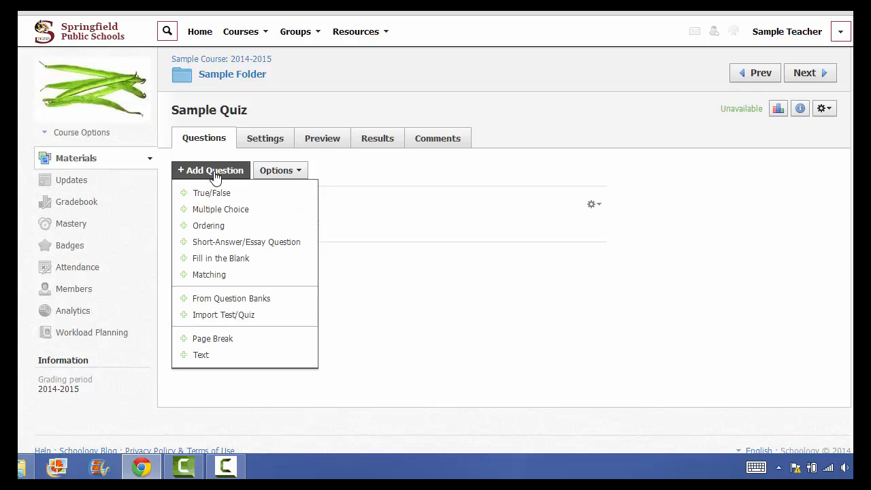
{"action": "left_click", "coordinate": [216, 215]}
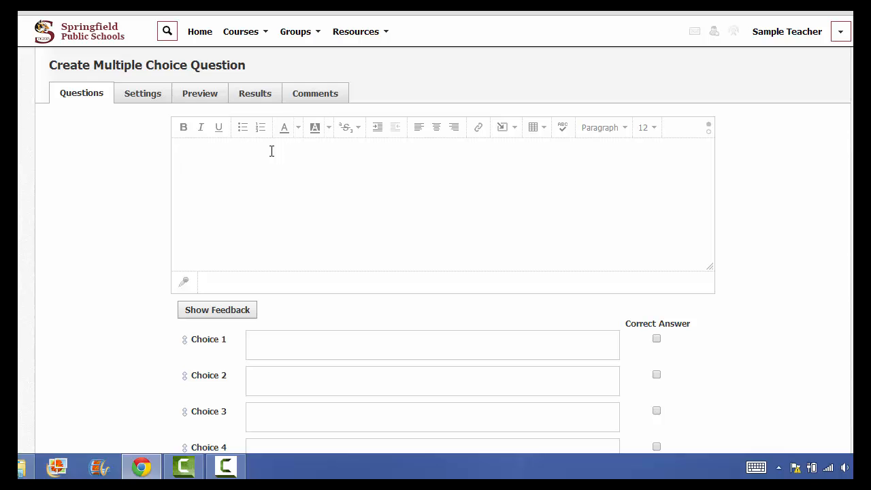
{"action": "type", "text": "What color is the sky?"}
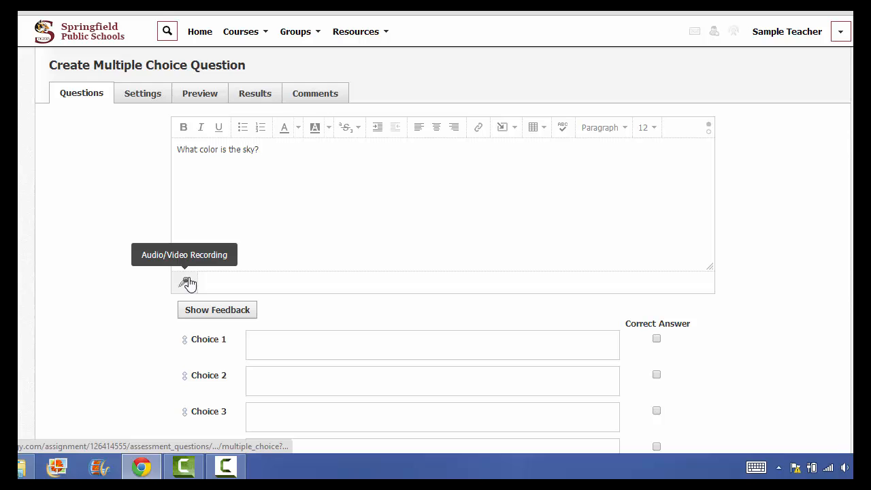
Step: Show the feedback fields and enter choice 1 as "Red" with the automatic feedback "Think again, maybe you should look up."
{"action": "left_click", "coordinate": [229, 312]}
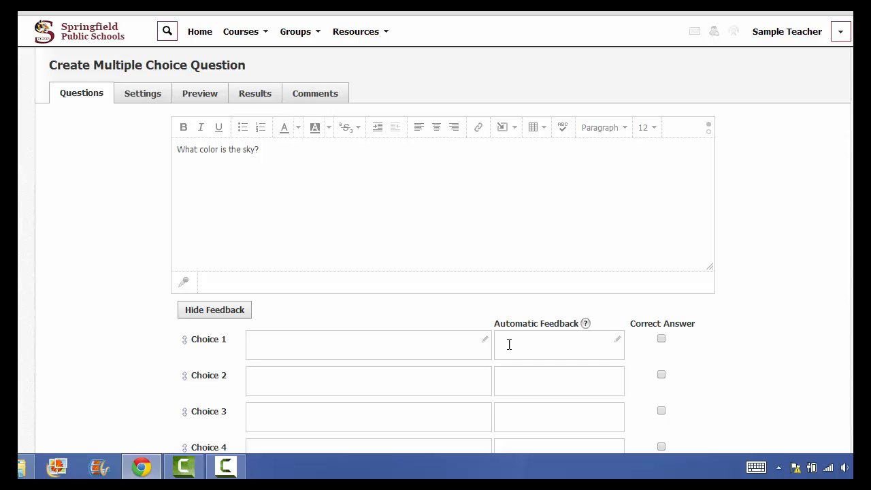
{"action": "left_click", "coordinate": [432, 345]}
{"action": "type", "text": "Red"}
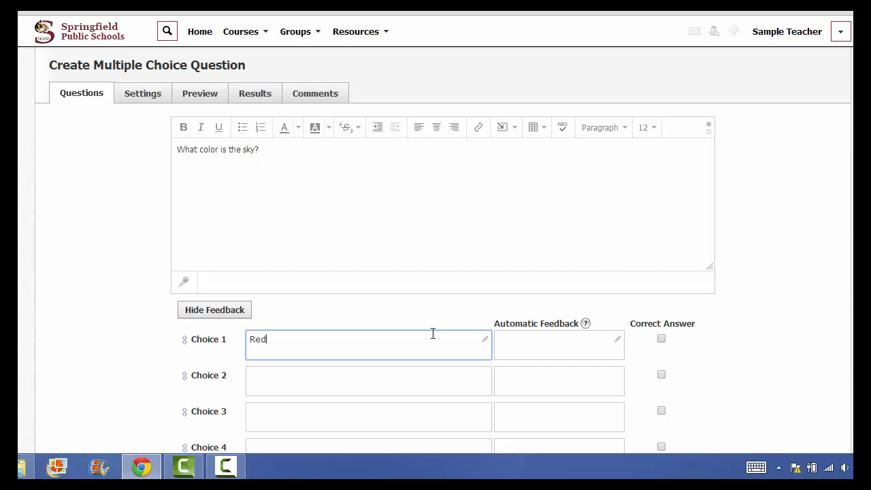
{"action": "left_click", "coordinate": [536, 343]}
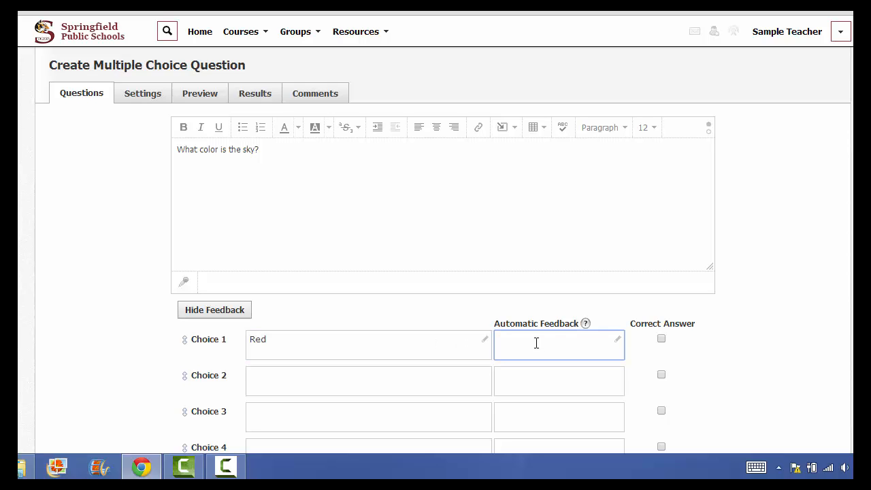
{"action": "type", "text": "Think again, may"}
{"action": "type", "text": "be you should"}
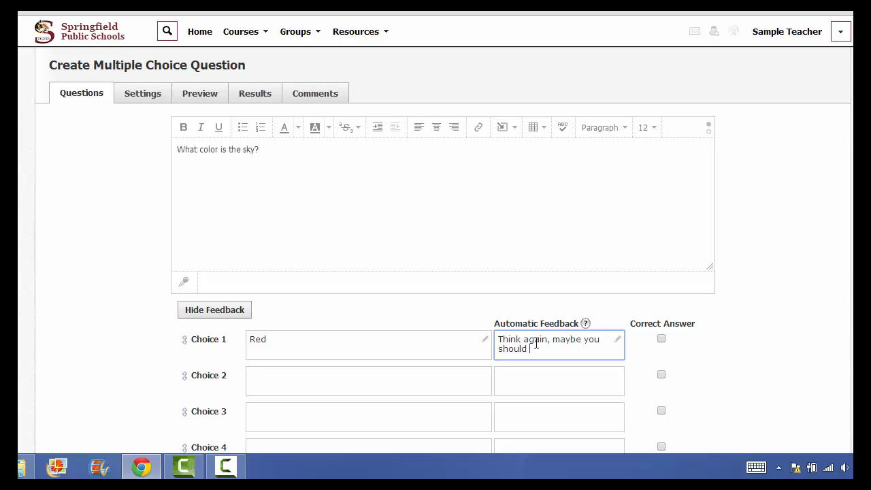
{"action": "type", "text": " look up."}
Step: Enter choice 2 as "Blue", marked correct with the automatic feedback "Correct", and remove the blank choices
{"action": "left_click", "coordinate": [340, 384]}
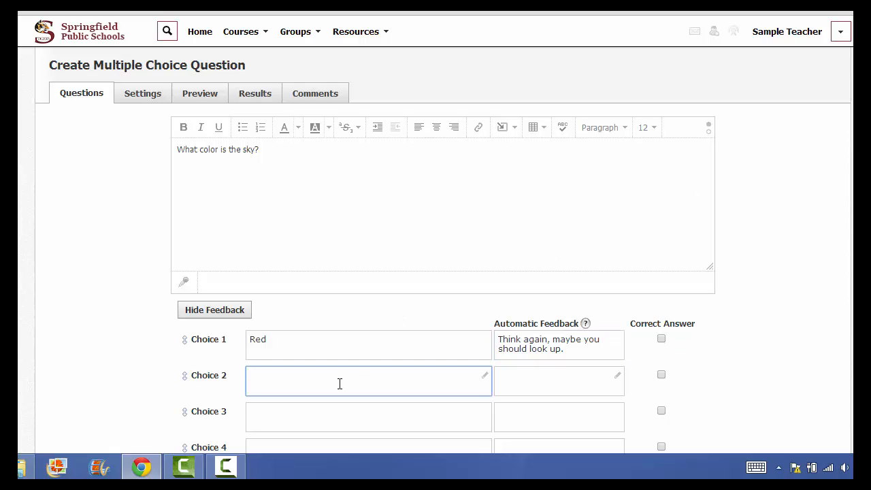
{"action": "type", "text": "Blue"}
{"action": "left_click", "coordinate": [662, 376]}
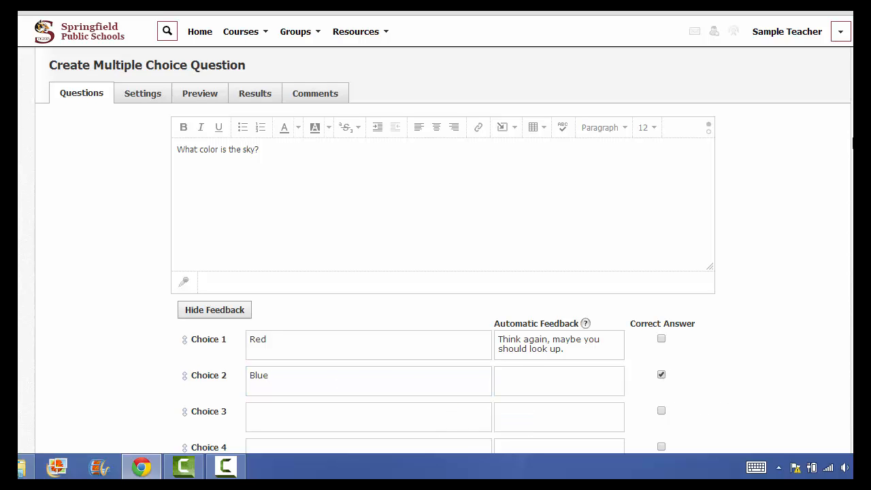
{"action": "scroll", "coordinate": [813, 216], "scroll_direction": "down", "scroll_amount": 2}
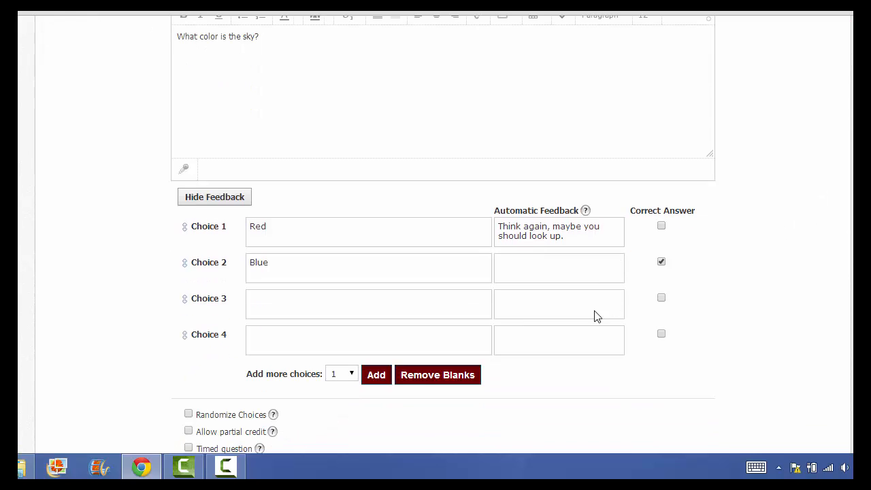
{"action": "left_click", "coordinate": [423, 380]}
{"action": "left_click", "coordinate": [542, 266]}
{"action": "type", "text": "Correct"}
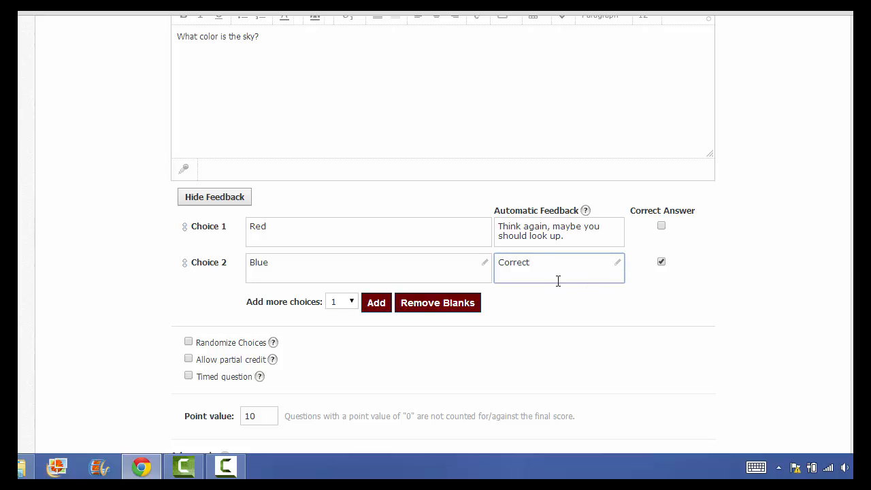
Step: Examine how many more choices can be added and the help for partial credit and timed questions
{"action": "left_click", "coordinate": [351, 302]}
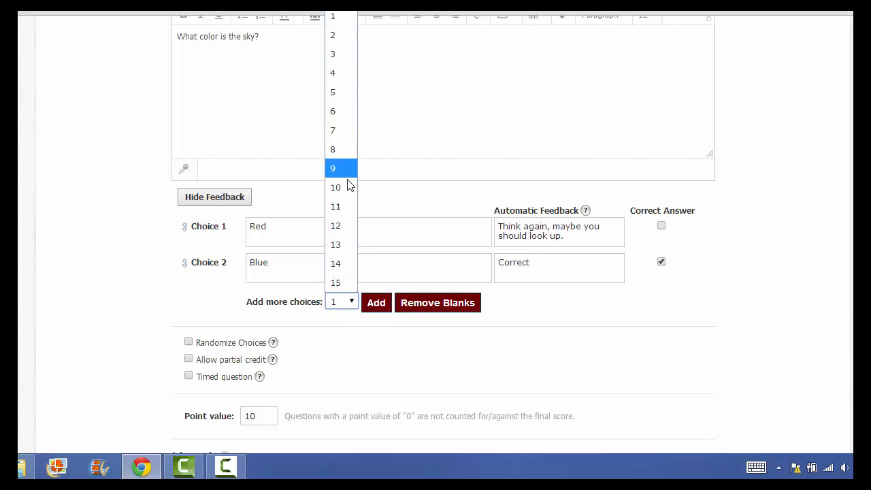
{"action": "left_click", "coordinate": [138, 311]}
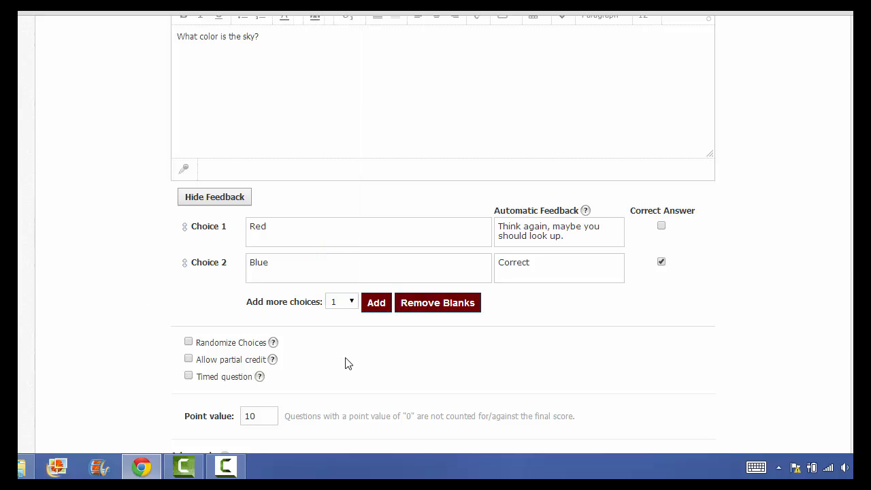
{"action": "scroll", "coordinate": [345, 363], "scroll_direction": "down", "scroll_amount": 1}
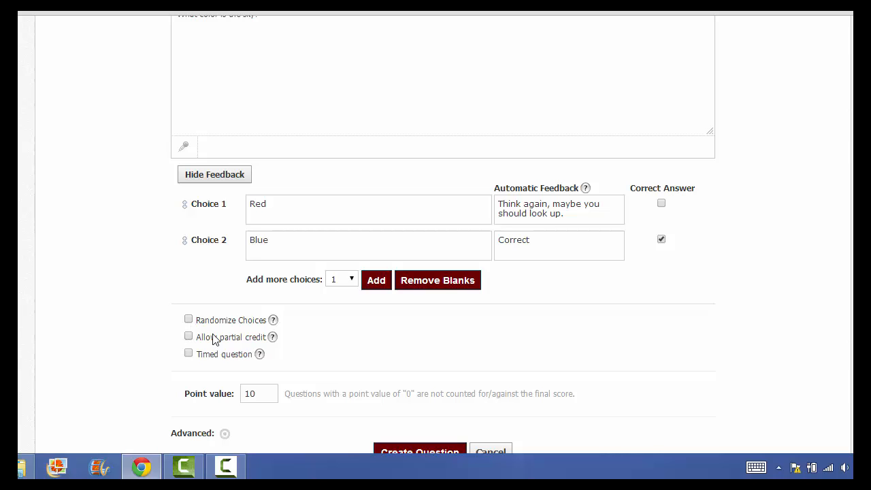
{"action": "mouse_move", "coordinate": [272, 338]}
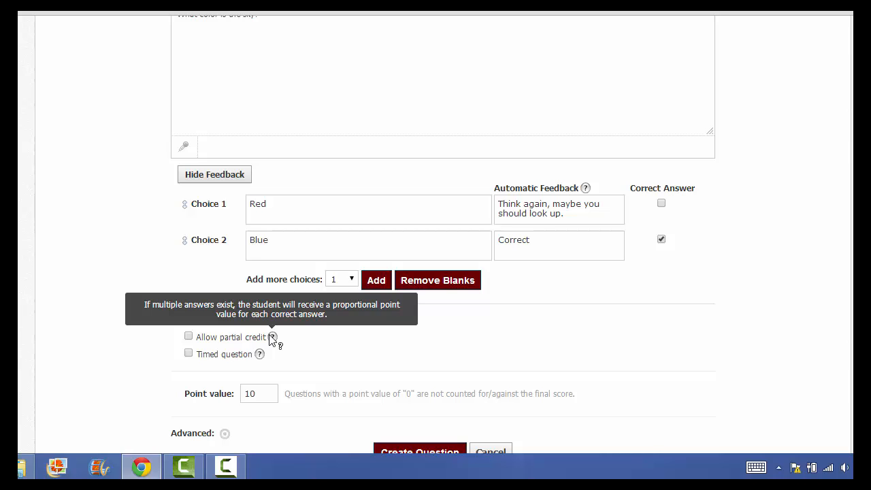
{"action": "mouse_move", "coordinate": [260, 356]}
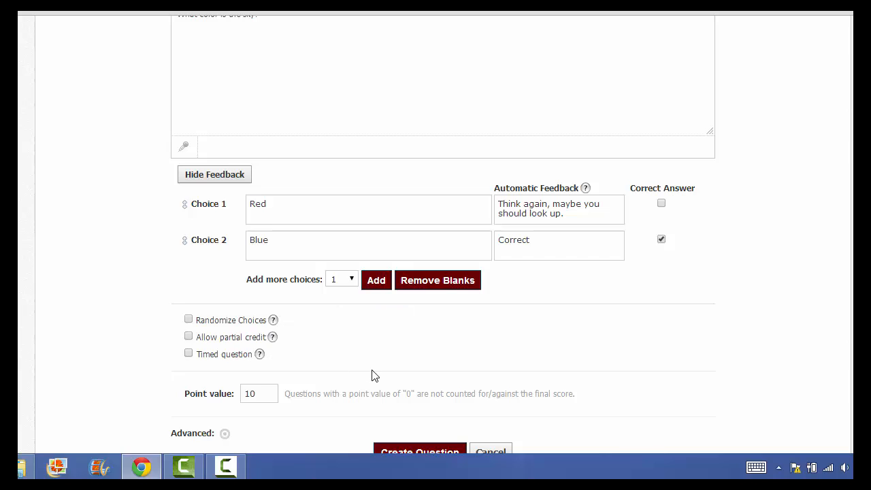
Step: Set the multiple choice question's point value to 1 and create the question
{"action": "scroll", "coordinate": [373, 374], "scroll_direction": "down", "scroll_amount": 2}
{"action": "left_click_drag", "start_coordinate": [259, 249], "coordinate": [232, 250]}
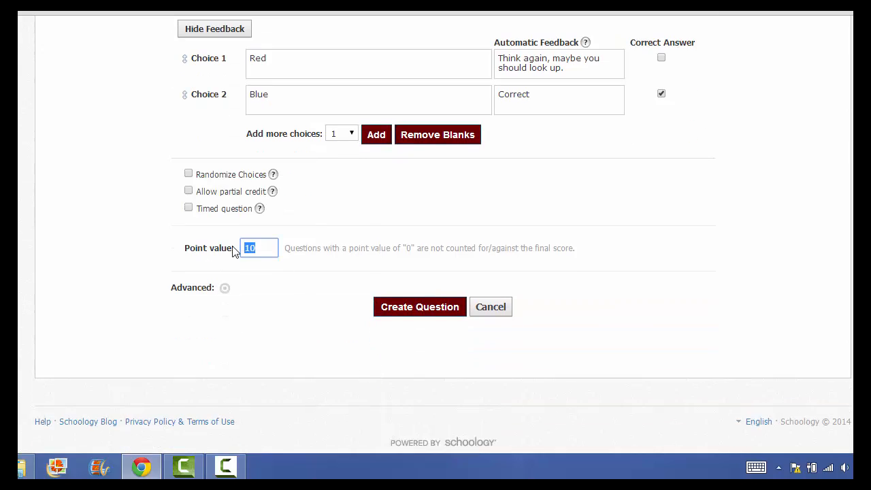
{"action": "type", "text": "1"}
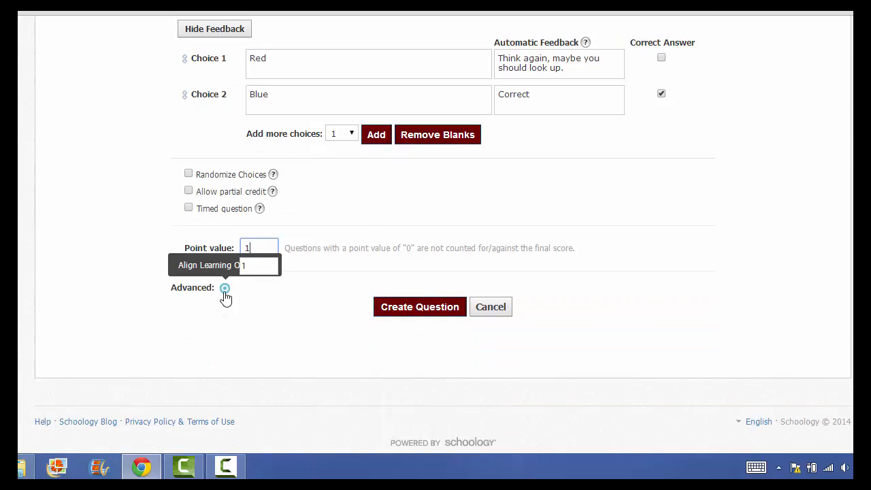
{"action": "left_click", "coordinate": [425, 309]}
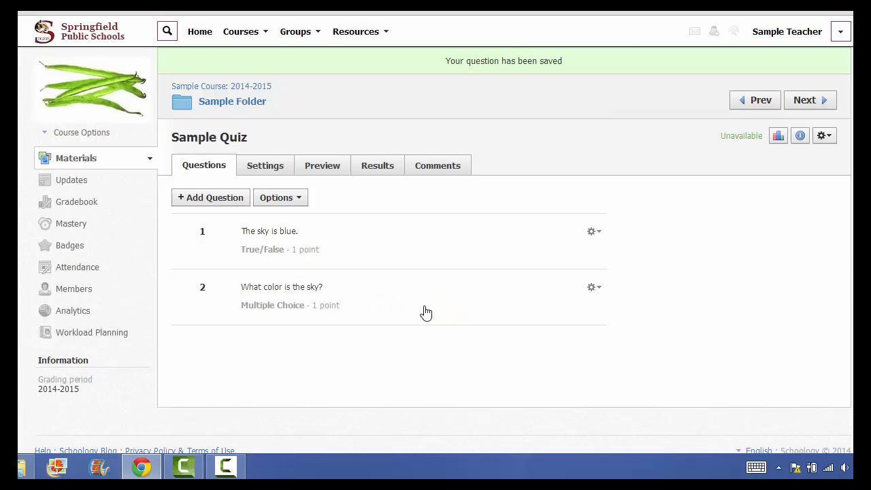
Step: Start an ordering question with the text "Put the colors of the rainbow in order."
{"action": "left_click", "coordinate": [219, 202]}
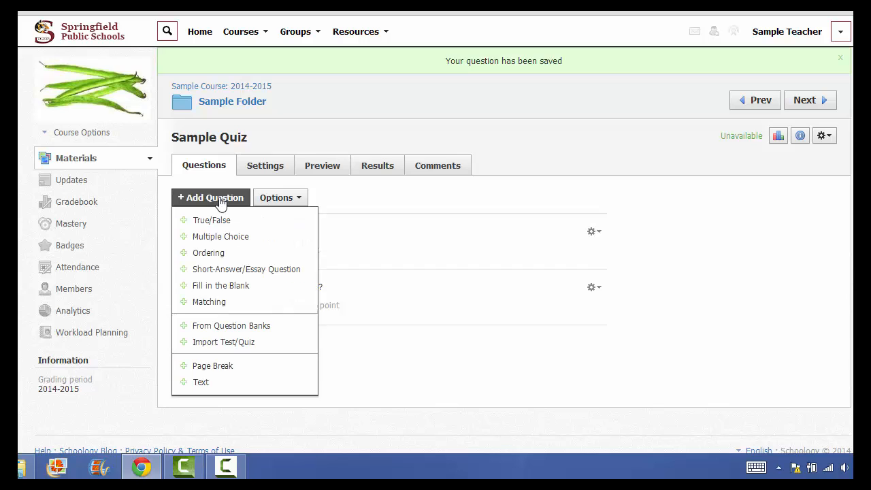
{"action": "left_click", "coordinate": [215, 254]}
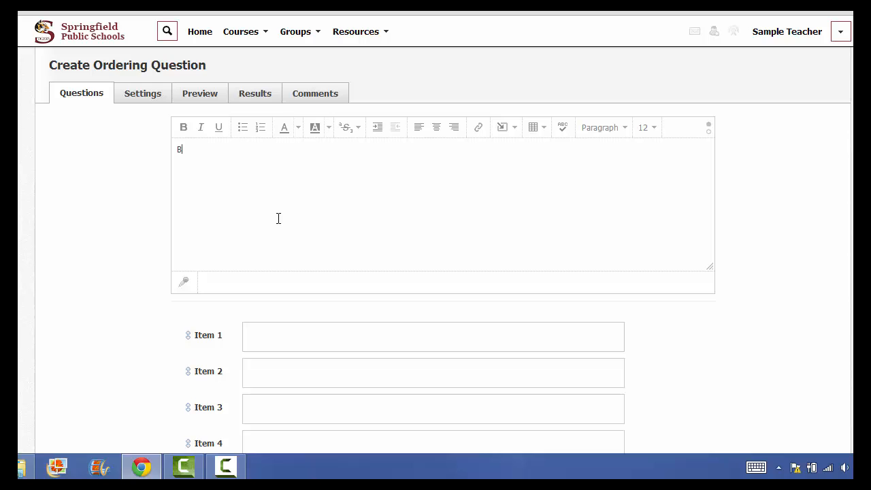
{"action": "type", "text": "ut the colors of the rainb"}
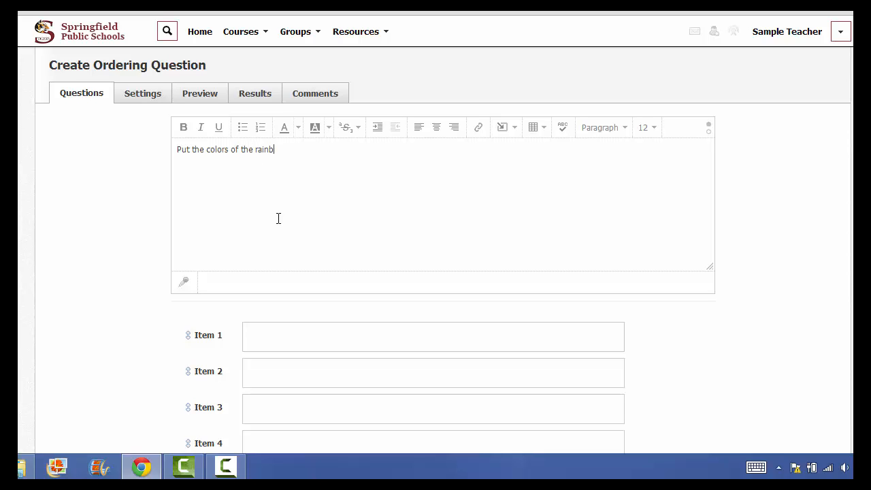
{"action": "type", "text": "ow in order."}
Step: Enter "Red", "Orange", "Yellow" and "Green" as items 1 to 4 of the ordering question
{"action": "left_click", "coordinate": [293, 332]}
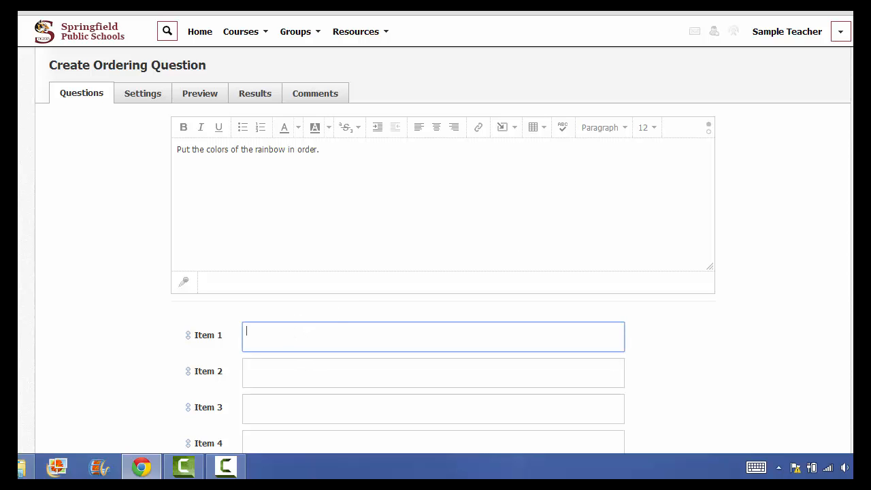
{"action": "scroll", "coordinate": [319, 175], "scroll_direction": "down", "scroll_amount": 2}
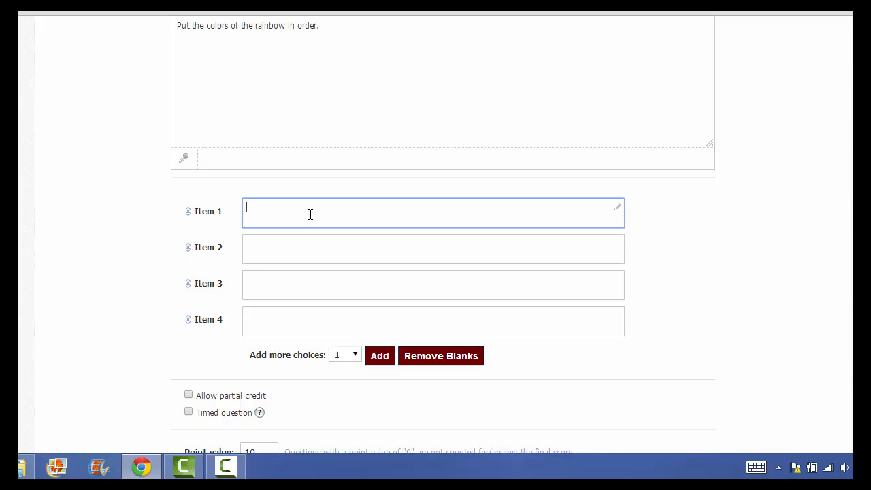
{"action": "type", "text": "ed"}
{"action": "left_click", "coordinate": [290, 252]}
{"action": "type", "text": "Oran"}
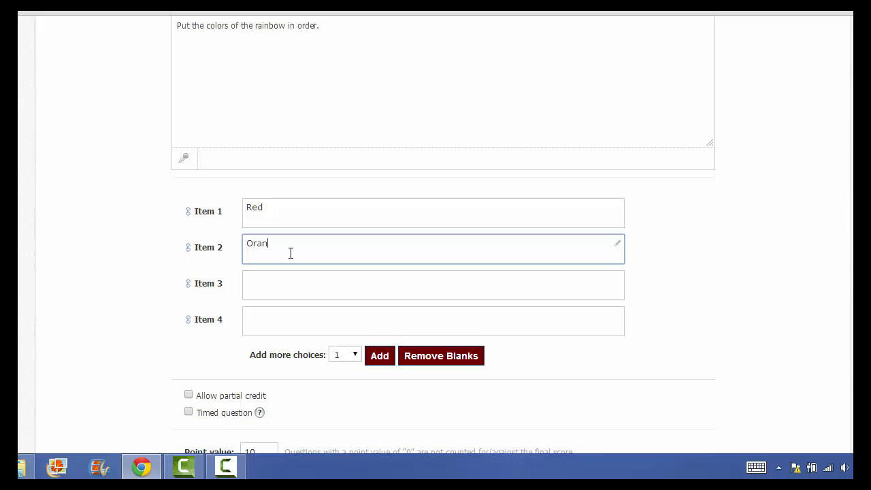
{"action": "type", "text": "ge"}
{"action": "left_click", "coordinate": [291, 276]}
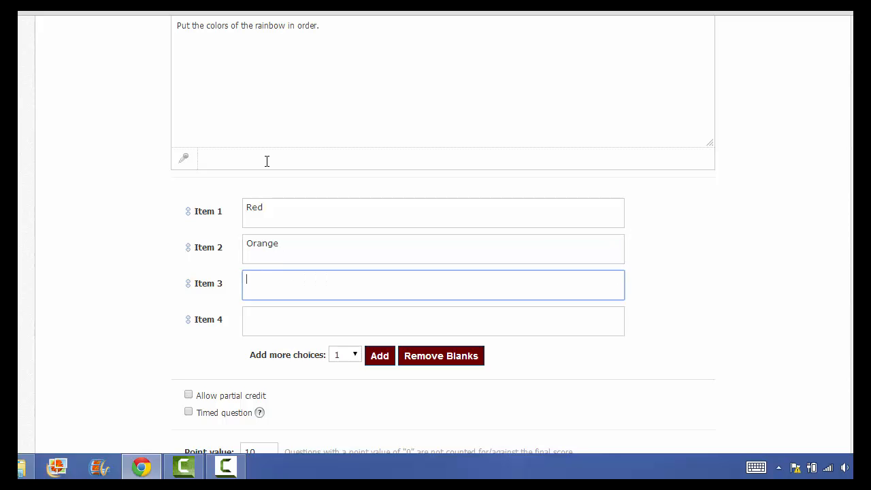
{"action": "type", "text": "Yellow"}
{"action": "left_click", "coordinate": [254, 319]}
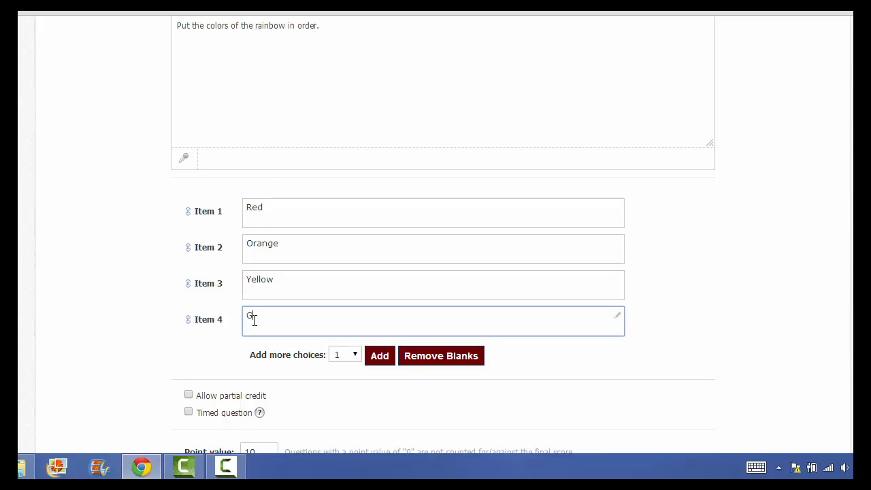
Step: Add 3 more choices and enter "Blue", "Indigo" and "Violet" as items 5 to 7
{"action": "left_click", "coordinate": [355, 356]}
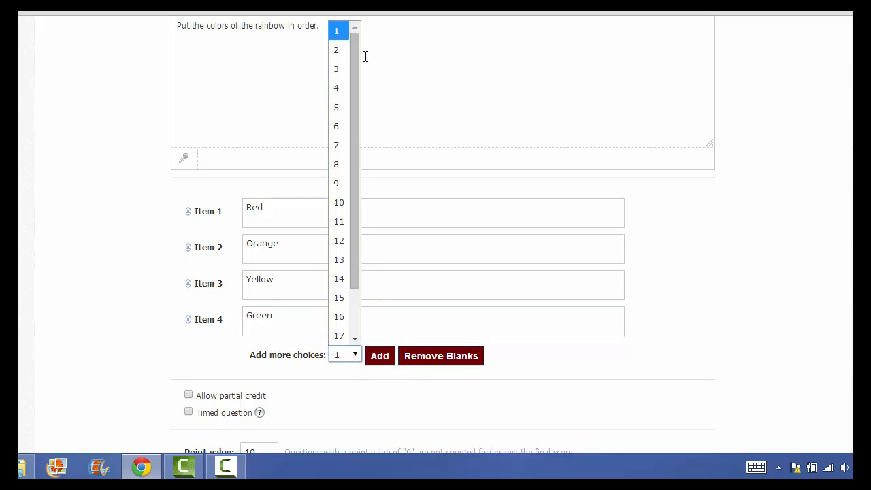
{"action": "left_click", "coordinate": [339, 70]}
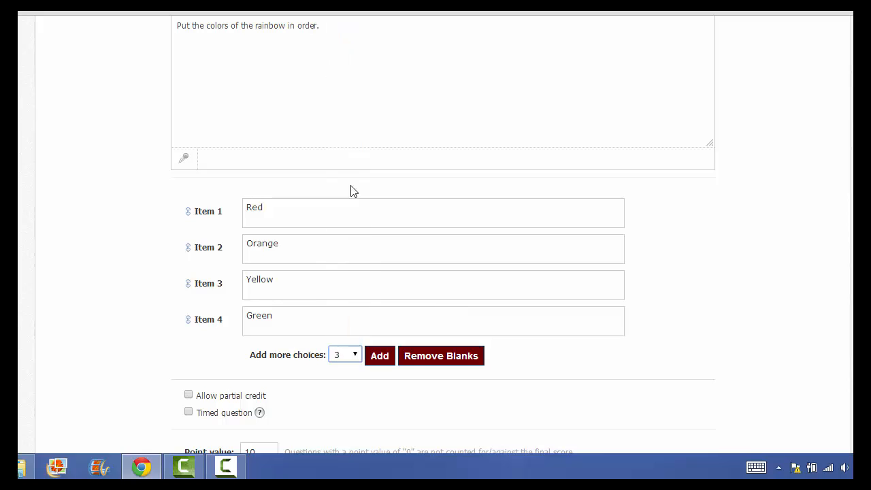
{"action": "left_click", "coordinate": [382, 357]}
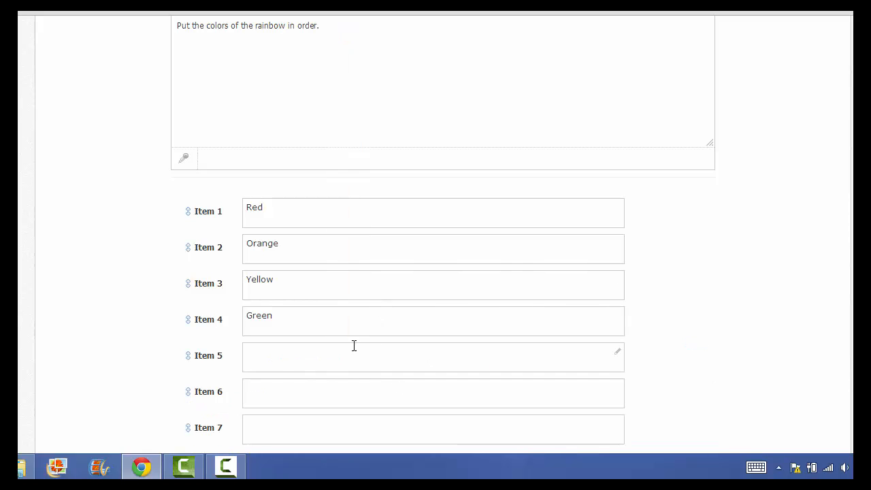
{"action": "left_click", "coordinate": [353, 355]}
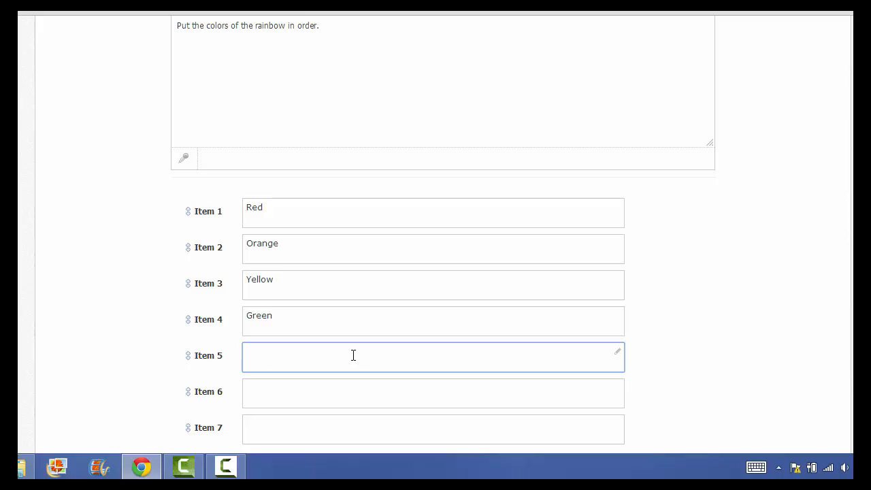
{"action": "left_click", "coordinate": [316, 399]}
{"action": "type", "text": "Indigo"}
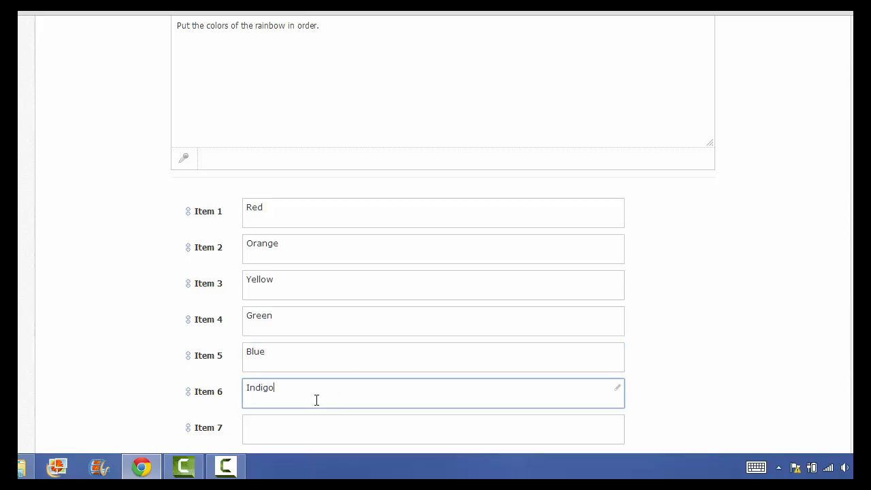
{"action": "left_click", "coordinate": [296, 426]}
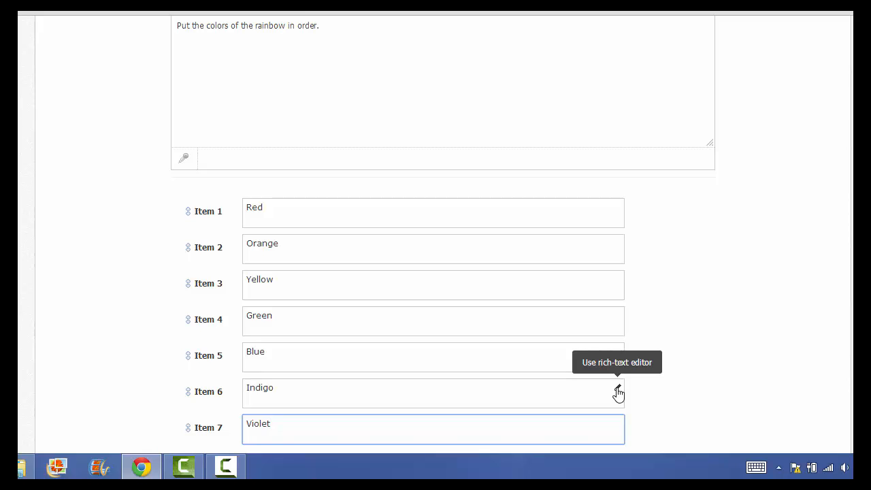
Step: Examine the rich-text editor options for item 6 and close the editor without changes
{"action": "left_click", "coordinate": [617, 392]}
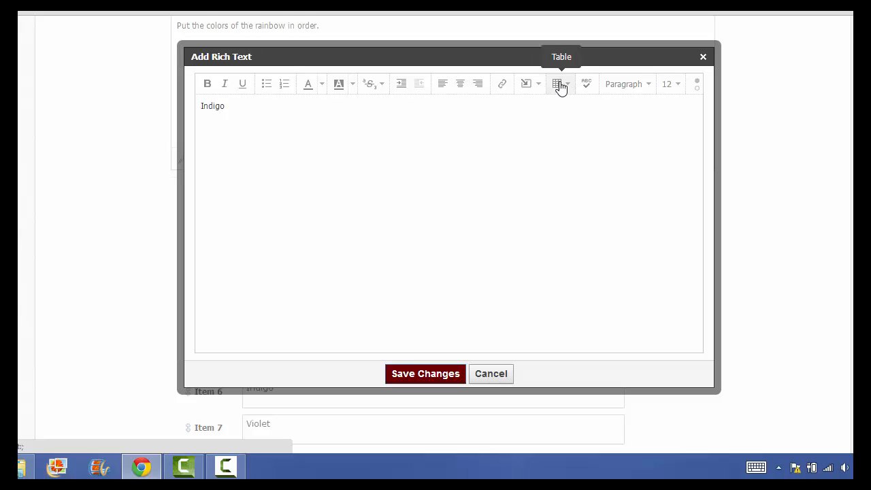
{"action": "left_click", "coordinate": [703, 57]}
Step: Set the ordering question's point value to 1 and create the question
{"action": "scroll", "coordinate": [745, 340], "scroll_direction": "down", "scroll_amount": 1}
{"action": "scroll", "coordinate": [745, 340], "scroll_direction": "down", "scroll_amount": 4}
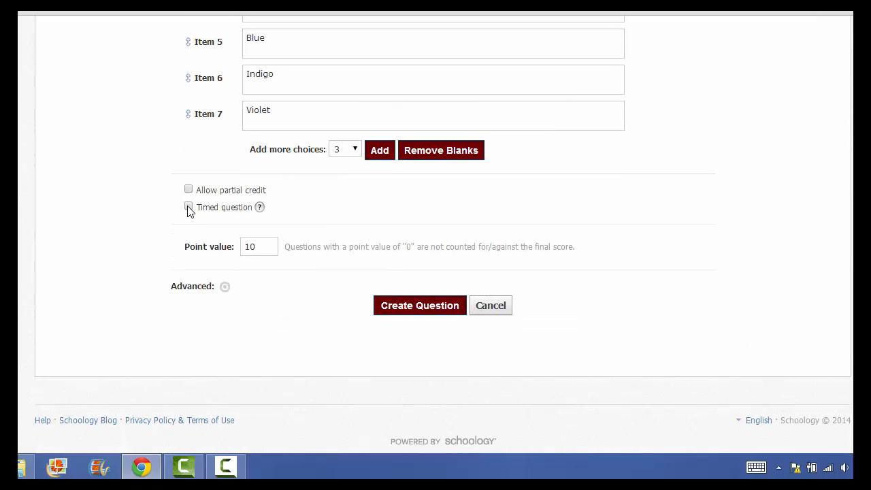
{"action": "left_click_drag", "start_coordinate": [270, 247], "coordinate": [236, 253]}
{"action": "type", "text": "1"}
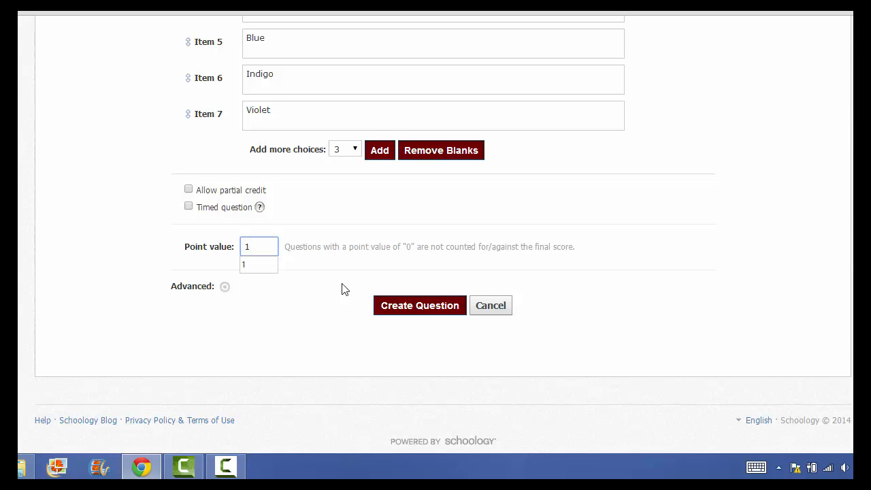
{"action": "left_click", "coordinate": [437, 311]}
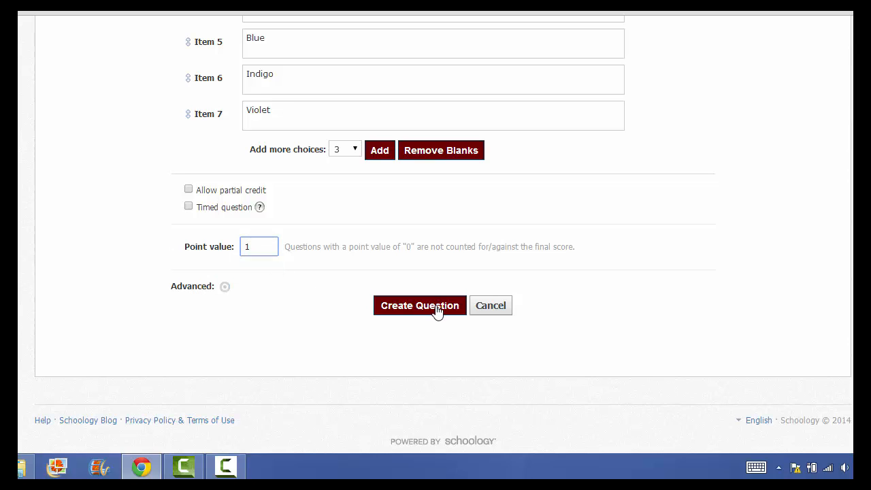